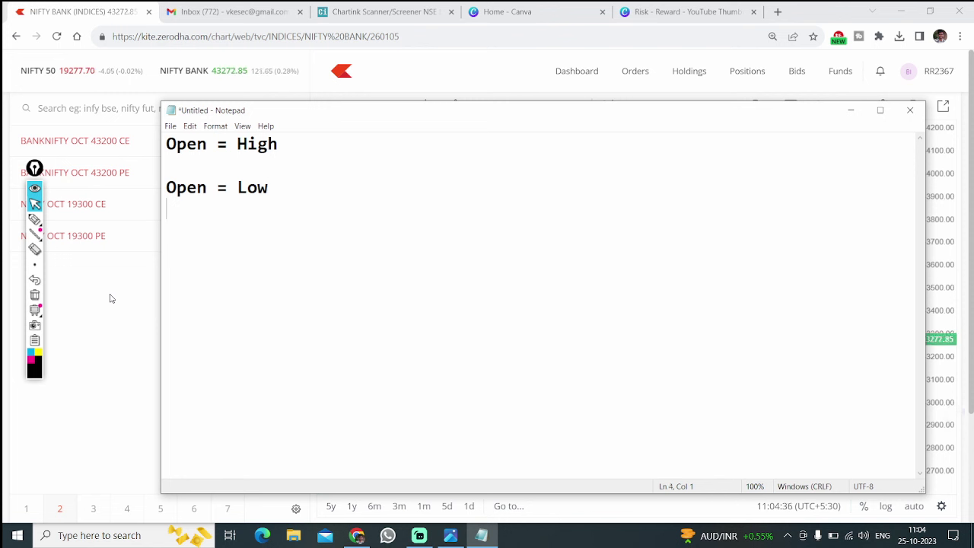
Turn on Caps Lock and enter 2 in the Notepad document
{"action": "key", "text": "Caps_Lock"}
{"action": "type", "text": "2"}
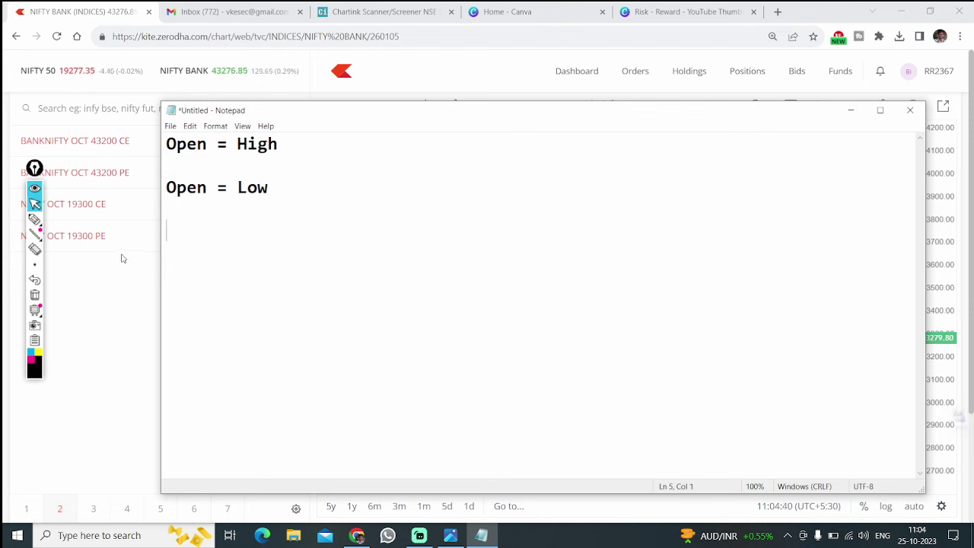
{"action": "left_click", "coordinate": [34, 219]}
{"action": "left_click", "coordinate": [35, 220]}
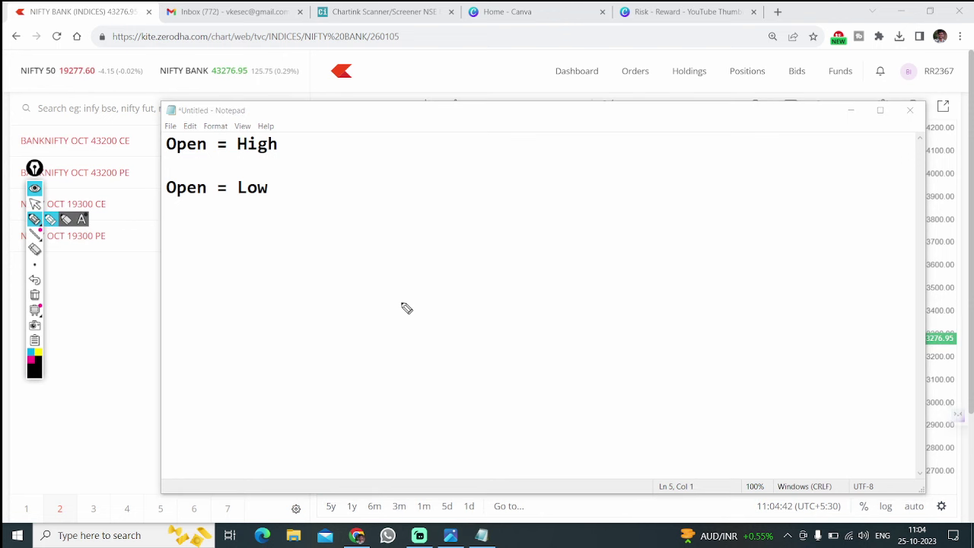
{"action": "mouse_move", "coordinate": [408, 285]}
{"action": "left_mouse_down"}
{"action": "mouse_move", "coordinate": [392, 220]}
{"action": "mouse_move", "coordinate": [452, 298]}
{"action": "mouse_move", "coordinate": [421, 301]}
{"action": "mouse_move", "coordinate": [407, 283]}
{"action": "left_mouse_up"}
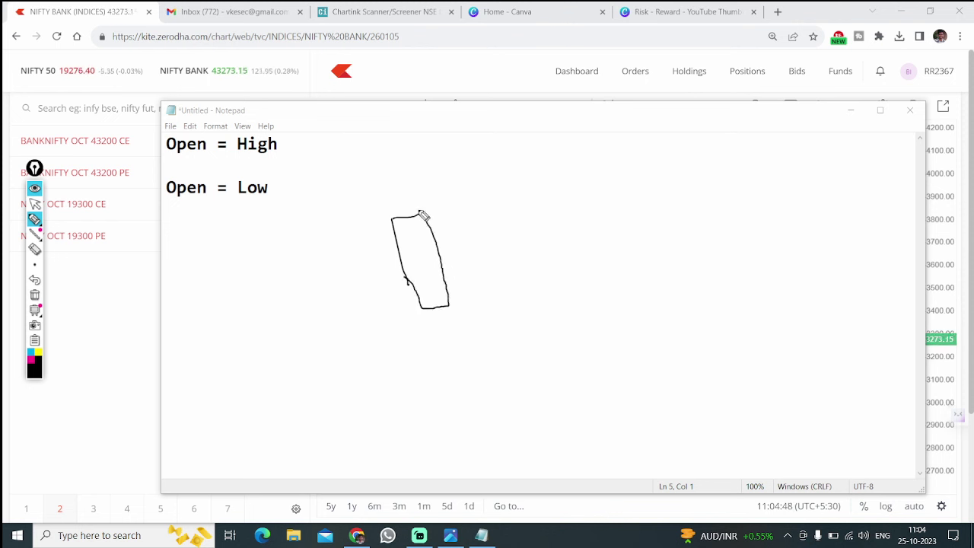
{"action": "left_click_drag", "start_coordinate": [399, 197], "coordinate": [407, 216]}
{"action": "left_click_drag", "start_coordinate": [439, 308], "coordinate": [451, 336]}
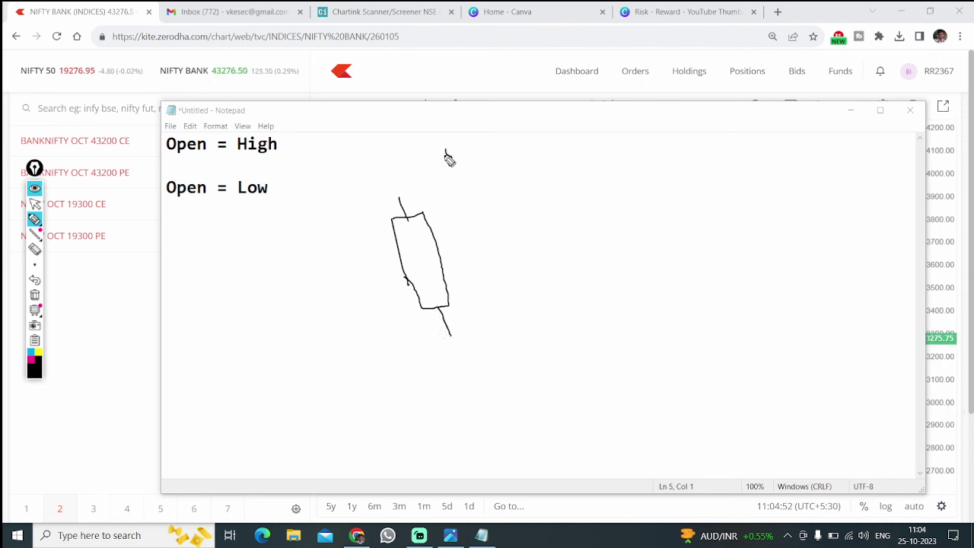
{"action": "left_click_drag", "start_coordinate": [450, 165], "coordinate": [461, 144]}
{"action": "left_click_drag", "start_coordinate": [517, 137], "coordinate": [526, 151]}
{"action": "mouse_move", "coordinate": [579, 114]}
{"action": "left_mouse_down"}
{"action": "mouse_move", "coordinate": [599, 143]}
{"action": "mouse_move", "coordinate": [621, 142]}
{"action": "mouse_move", "coordinate": [629, 128]}
{"action": "left_mouse_up"}
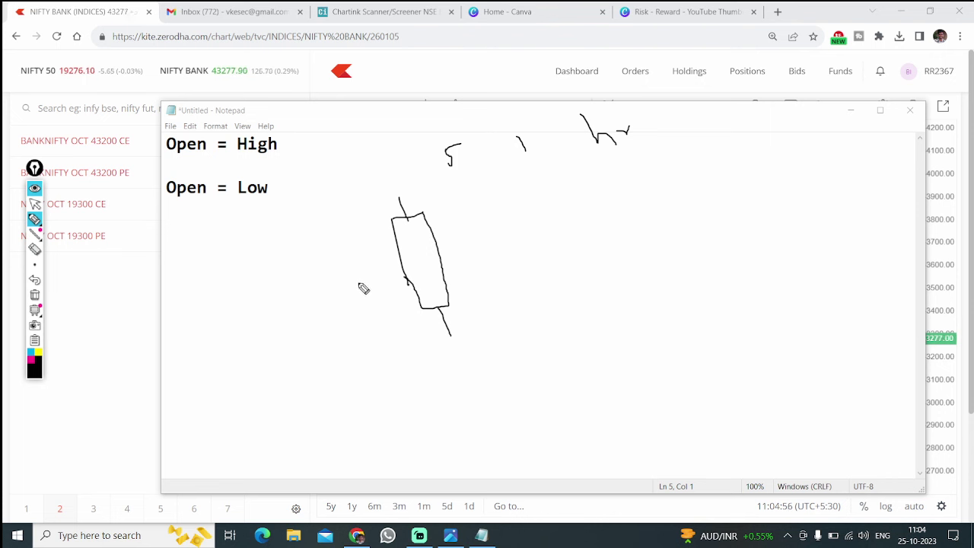
{"action": "left_click_drag", "start_coordinate": [357, 283], "coordinate": [404, 276]}
{"action": "left_click_drag", "start_coordinate": [433, 231], "coordinate": [476, 221]}
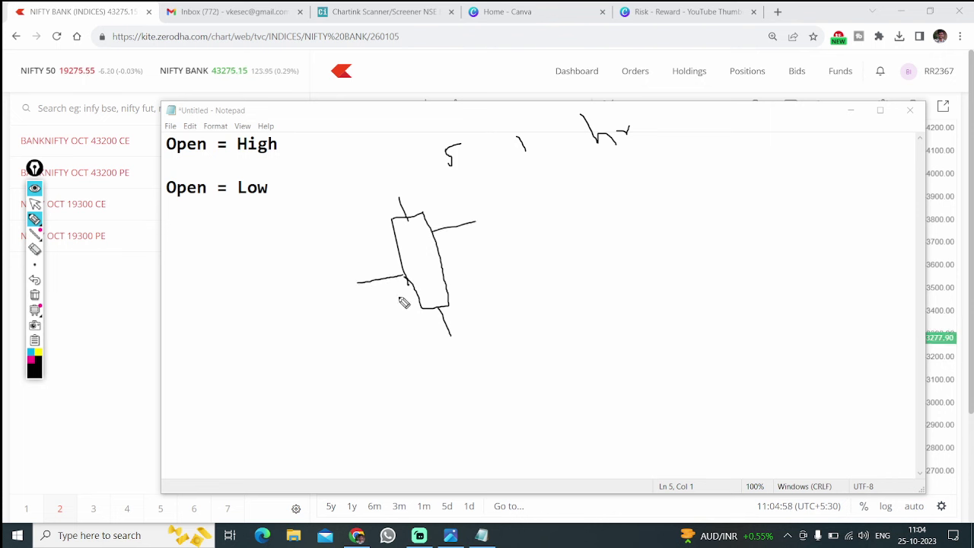
{"action": "left_click_drag", "start_coordinate": [343, 302], "coordinate": [342, 310]}
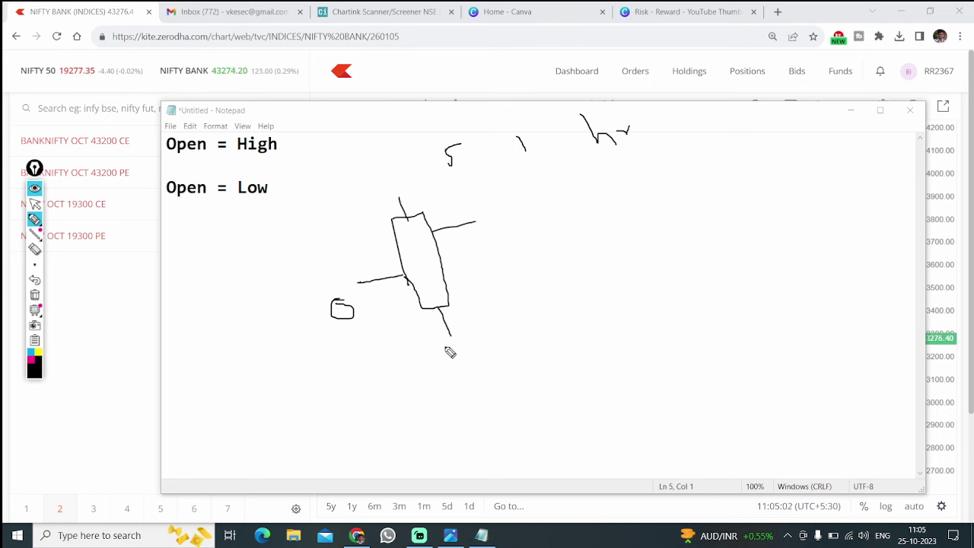
{"action": "left_click_drag", "start_coordinate": [454, 366], "coordinate": [474, 355]}
{"action": "left_click_drag", "start_coordinate": [378, 169], "coordinate": [384, 180]}
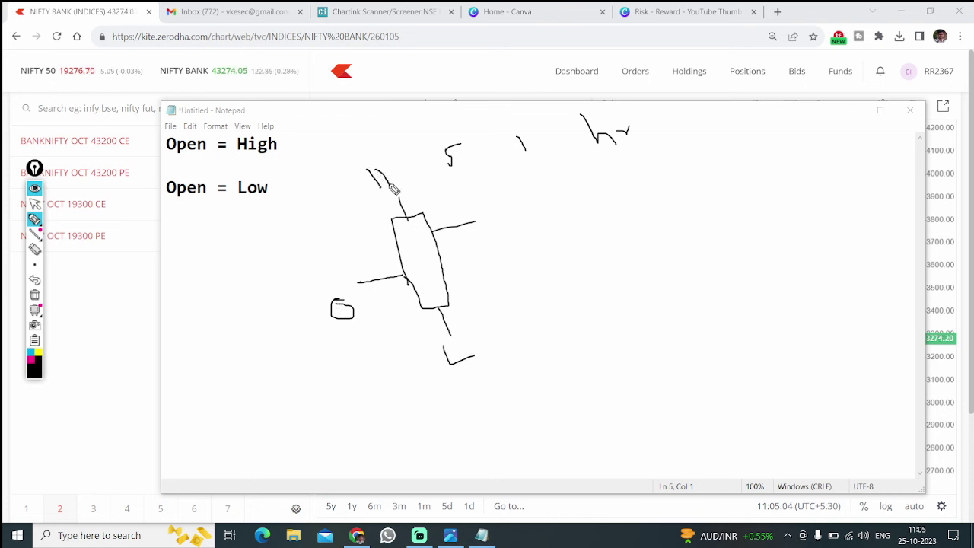
{"action": "left_click_drag", "start_coordinate": [513, 220], "coordinate": [514, 235]}
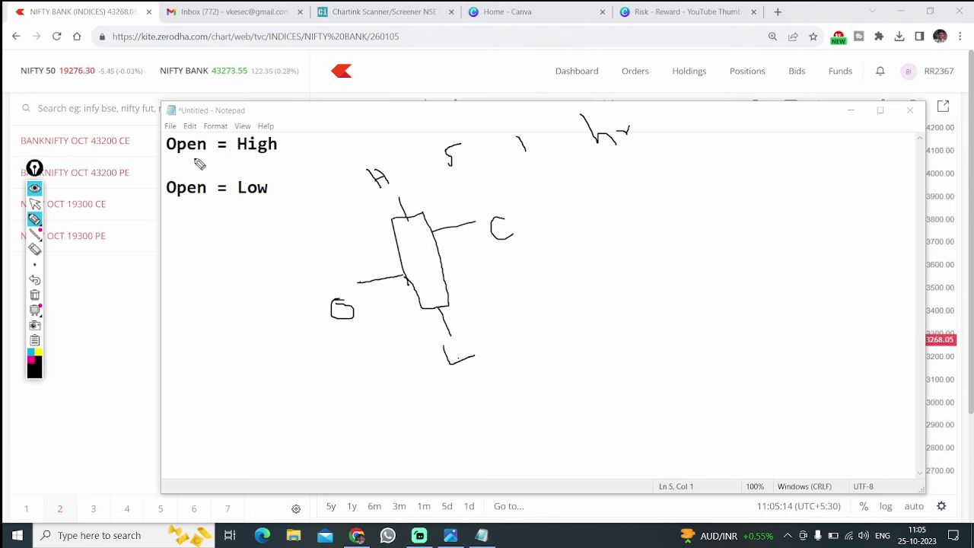
{"action": "left_click_drag", "start_coordinate": [170, 202], "coordinate": [270, 202]}
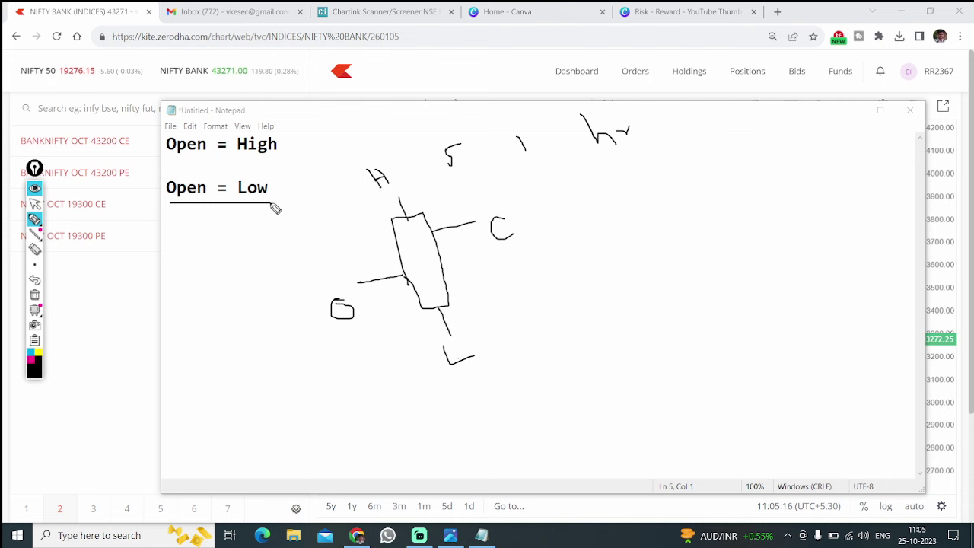
{"action": "left_click_drag", "start_coordinate": [166, 155], "coordinate": [282, 155]}
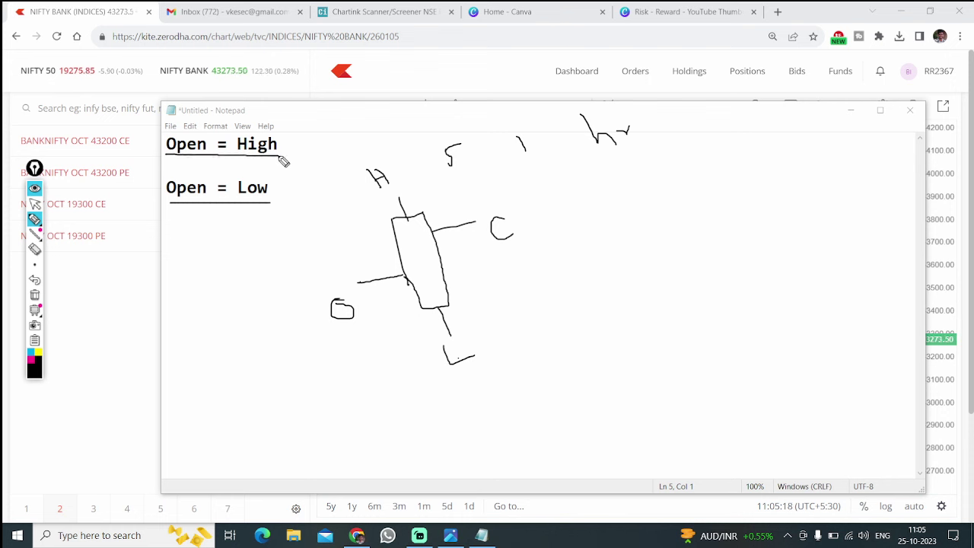
{"action": "left_click", "coordinate": [35, 295]}
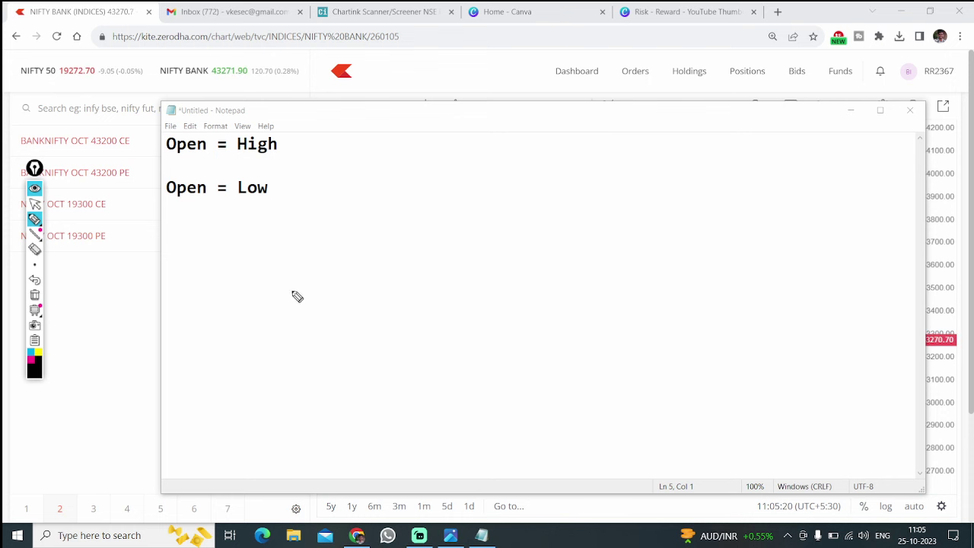
{"action": "left_click_drag", "start_coordinate": [467, 245], "coordinate": [462, 285]}
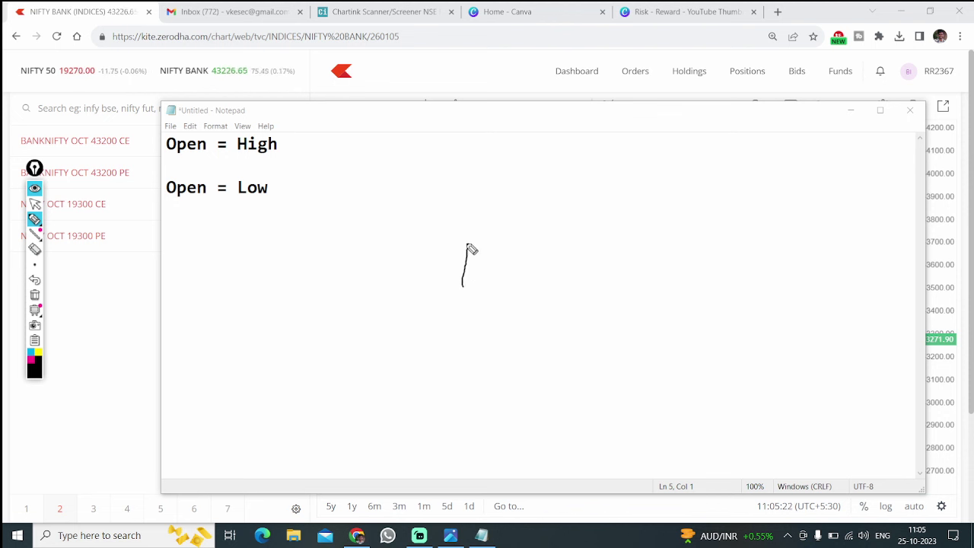
{"action": "mouse_move", "coordinate": [469, 246]}
{"action": "left_mouse_down"}
{"action": "mouse_move", "coordinate": [485, 246]}
{"action": "mouse_move", "coordinate": [490, 278]}
{"action": "mouse_move", "coordinate": [481, 297]}
{"action": "mouse_move", "coordinate": [455, 296]}
{"action": "mouse_move", "coordinate": [474, 295]}
{"action": "left_mouse_up"}
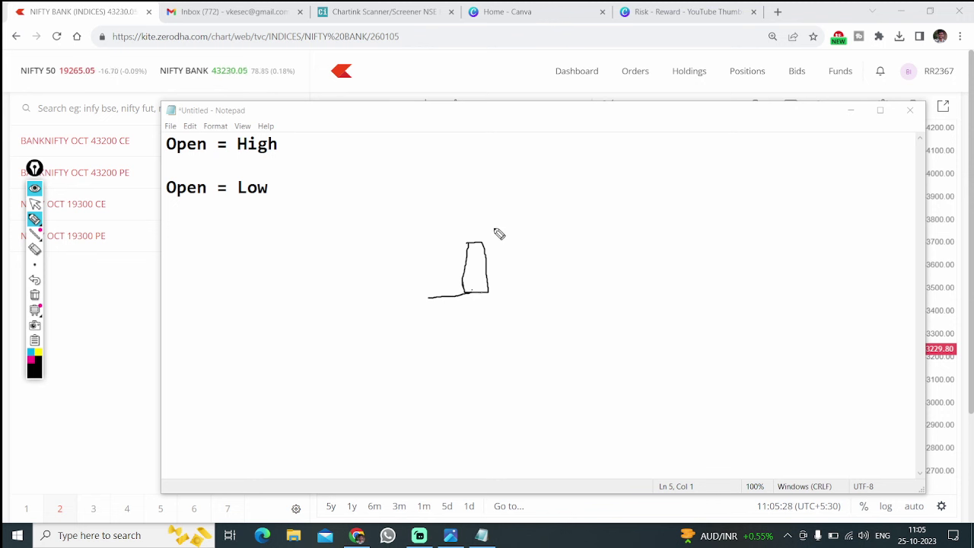
{"action": "mouse_move", "coordinate": [494, 244]}
{"action": "left_mouse_down"}
{"action": "mouse_move", "coordinate": [495, 232]}
{"action": "mouse_move", "coordinate": [513, 247]}
{"action": "left_mouse_up"}
{"action": "mouse_move", "coordinate": [533, 189]}
{"action": "left_mouse_down"}
{"action": "mouse_move", "coordinate": [558, 200]}
{"action": "mouse_move", "coordinate": [543, 221]}
{"action": "left_mouse_up"}
{"action": "mouse_move", "coordinate": [575, 172]}
{"action": "left_mouse_down"}
{"action": "mouse_move", "coordinate": [573, 183]}
{"action": "mouse_move", "coordinate": [613, 168]}
{"action": "mouse_move", "coordinate": [617, 176]}
{"action": "left_mouse_up"}
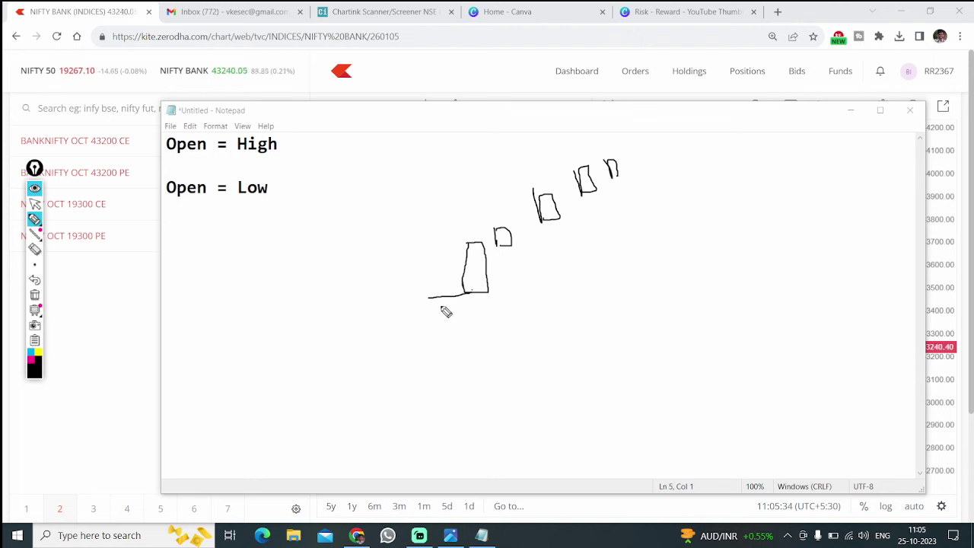
{"action": "mouse_move", "coordinate": [428, 308]}
{"action": "left_mouse_down"}
{"action": "mouse_move", "coordinate": [419, 306]}
{"action": "mouse_move", "coordinate": [477, 316]}
{"action": "mouse_move", "coordinate": [541, 226]}
{"action": "left_mouse_up"}
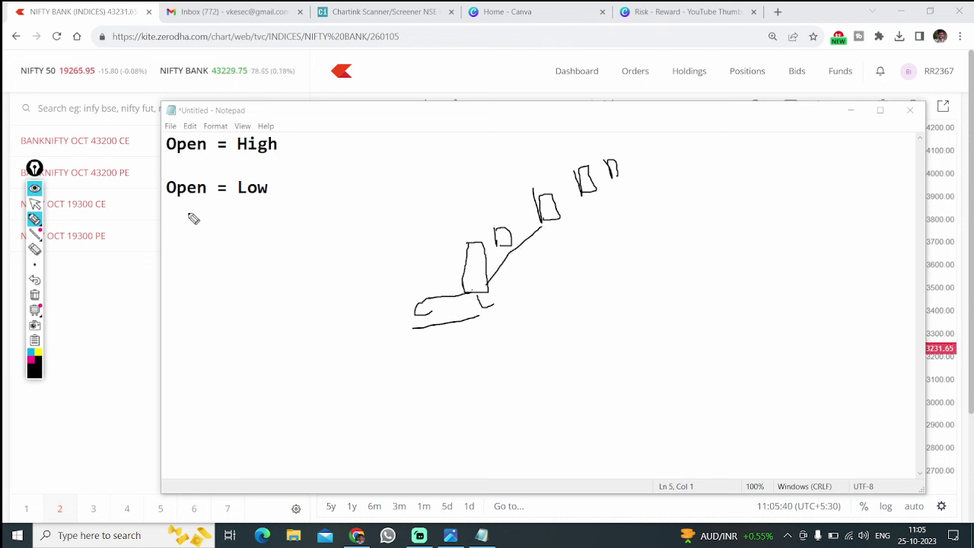
{"action": "mouse_move", "coordinate": [164, 203]}
{"action": "left_mouse_down"}
{"action": "mouse_move", "coordinate": [315, 211]}
{"action": "mouse_move", "coordinate": [309, 185]}
{"action": "mouse_move", "coordinate": [163, 178]}
{"action": "mouse_move", "coordinate": [173, 208]}
{"action": "left_mouse_up"}
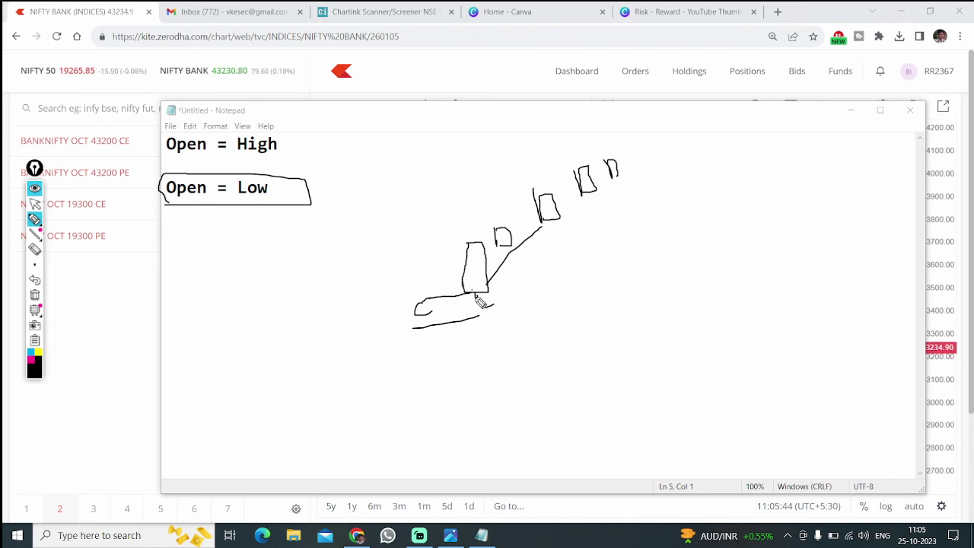
{"action": "mouse_move", "coordinate": [700, 236]}
{"action": "left_mouse_down"}
{"action": "mouse_move", "coordinate": [699, 251]}
{"action": "mouse_move", "coordinate": [711, 255]}
{"action": "mouse_move", "coordinate": [695, 262]}
{"action": "mouse_move", "coordinate": [779, 293]}
{"action": "mouse_move", "coordinate": [783, 312]}
{"action": "left_mouse_up"}
{"action": "mouse_move", "coordinate": [667, 237]}
{"action": "left_mouse_down"}
{"action": "mouse_move", "coordinate": [701, 234]}
{"action": "mouse_move", "coordinate": [723, 208]}
{"action": "left_mouse_up"}
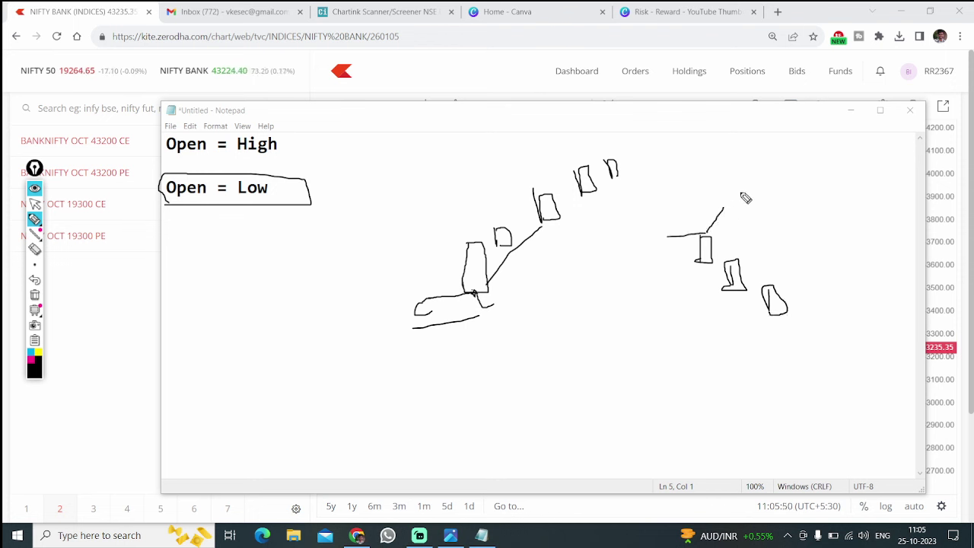
{"action": "left_click_drag", "start_coordinate": [280, 140], "coordinate": [355, 118]}
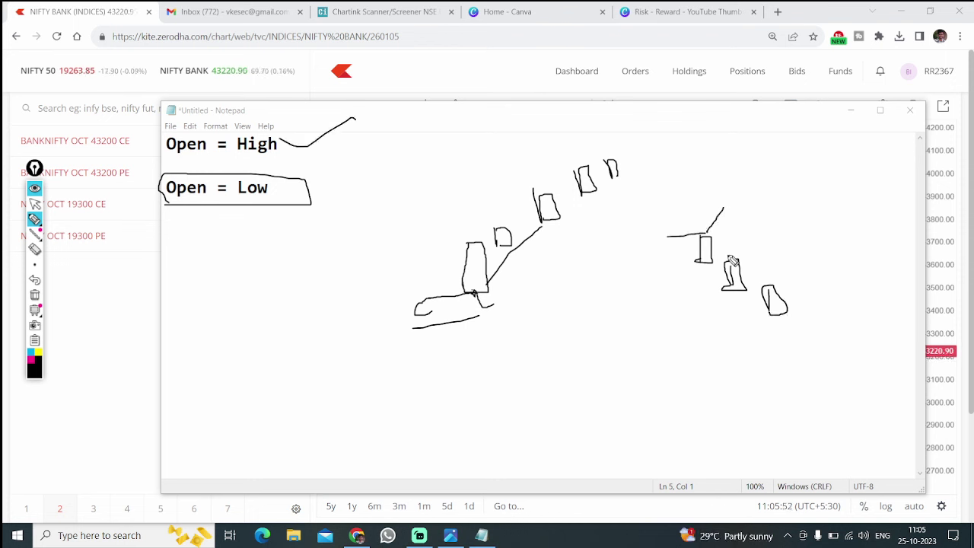
{"action": "mouse_move", "coordinate": [744, 242]}
{"action": "left_mouse_down"}
{"action": "mouse_move", "coordinate": [825, 294]}
{"action": "mouse_move", "coordinate": [842, 320]}
{"action": "left_mouse_up"}
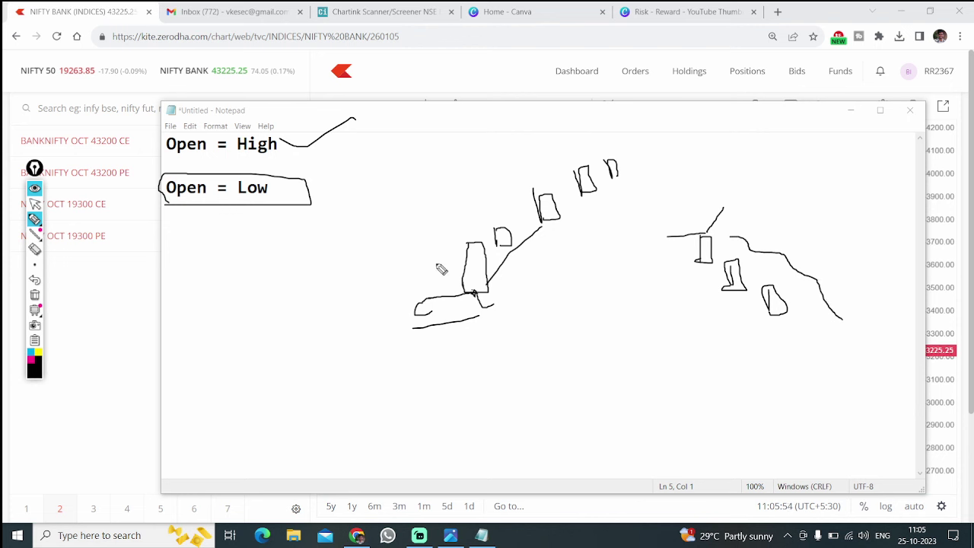
{"action": "mouse_move", "coordinate": [427, 258]}
{"action": "left_mouse_down"}
{"action": "mouse_move", "coordinate": [476, 219]}
{"action": "mouse_move", "coordinate": [510, 170]}
{"action": "left_mouse_up"}
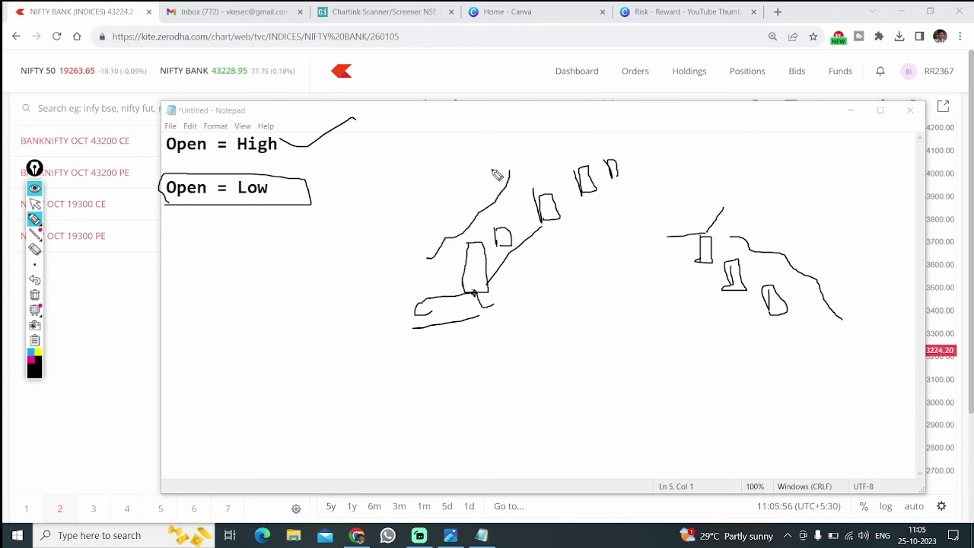
{"action": "left_click", "coordinate": [34, 295]}
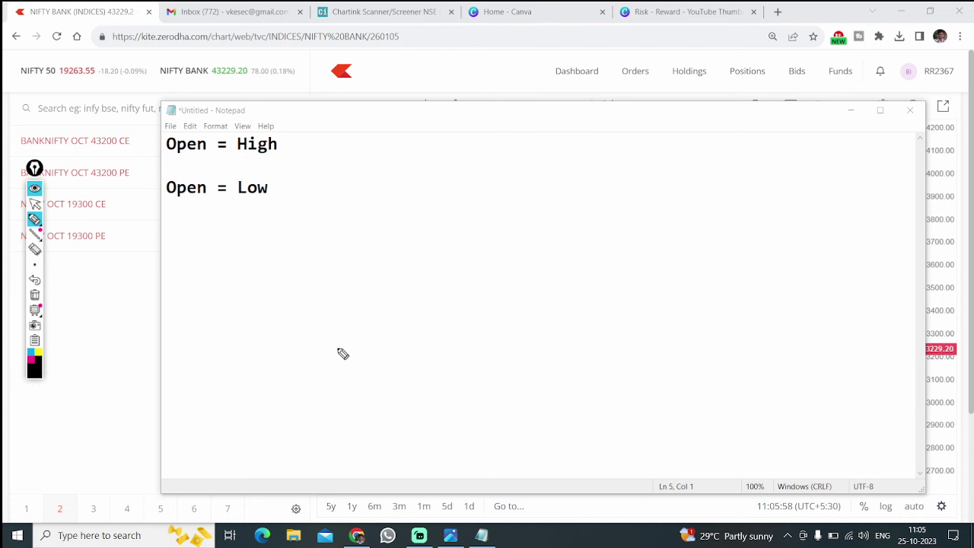
{"action": "key", "text": "ctrl+f1"}
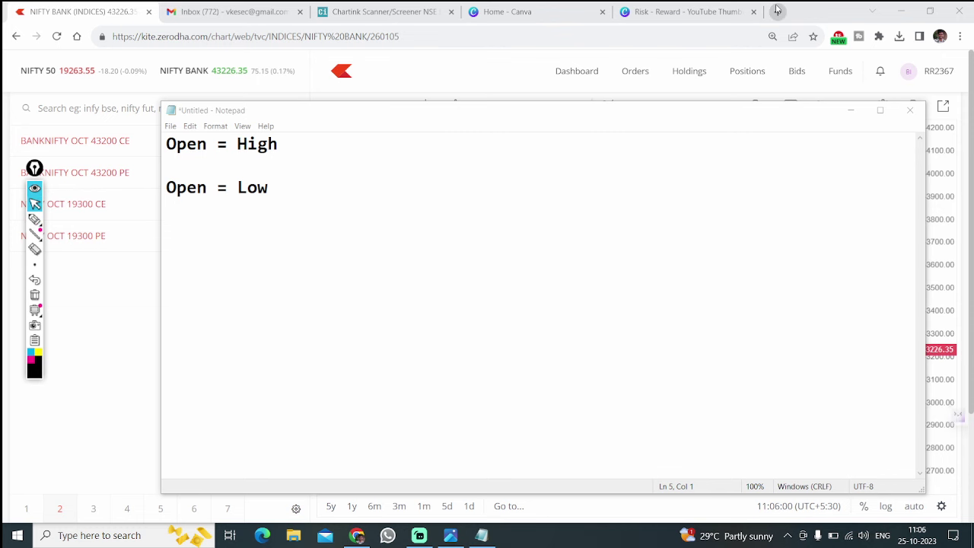
Create a new Chartink scan with the filter Daily Open equals Daily Low and run it
{"action": "left_click", "coordinate": [445, 7]}
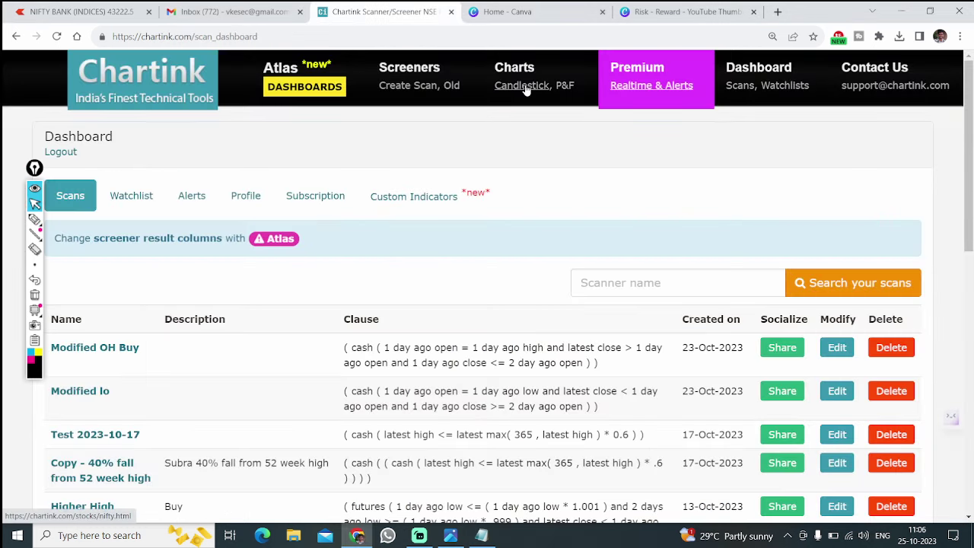
{"action": "left_click", "coordinate": [407, 76]}
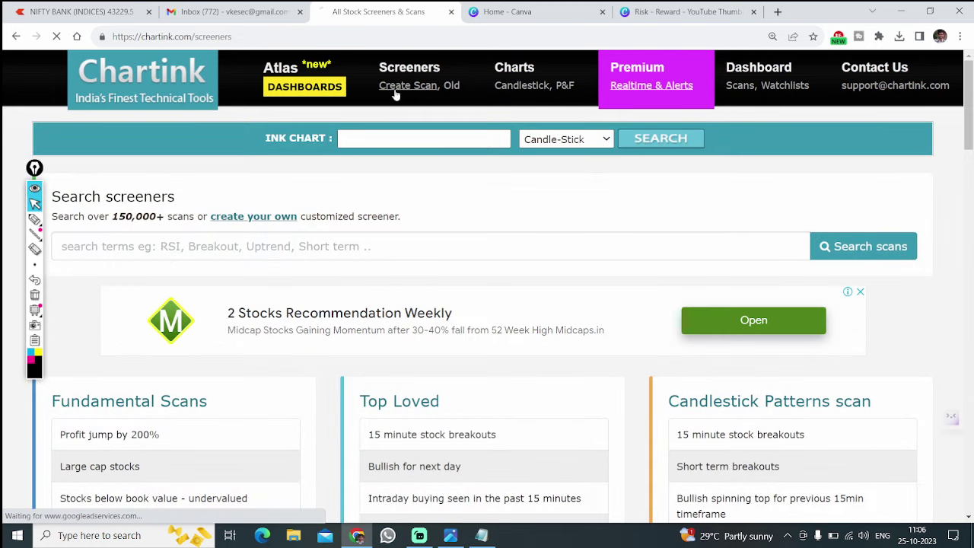
{"action": "left_click", "coordinate": [399, 90]}
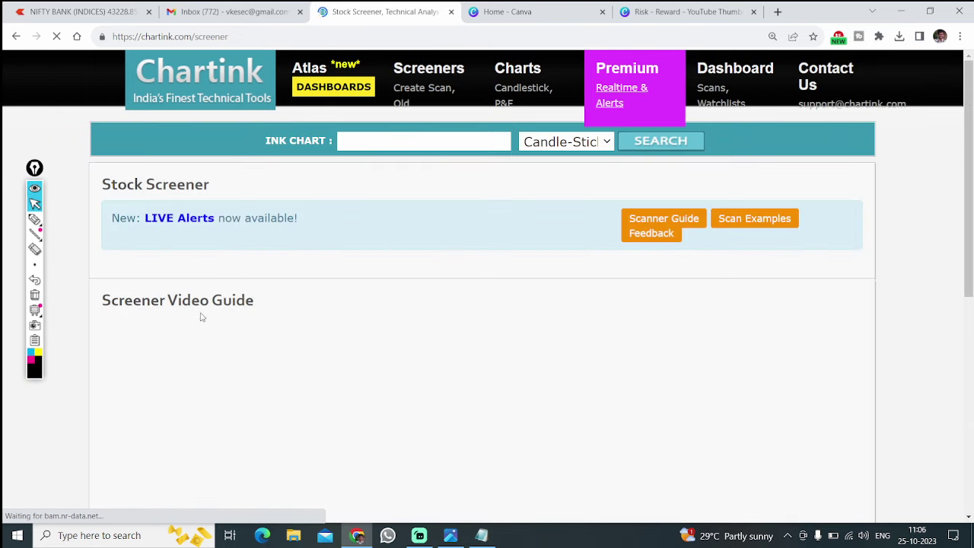
{"action": "left_click", "coordinate": [131, 289]}
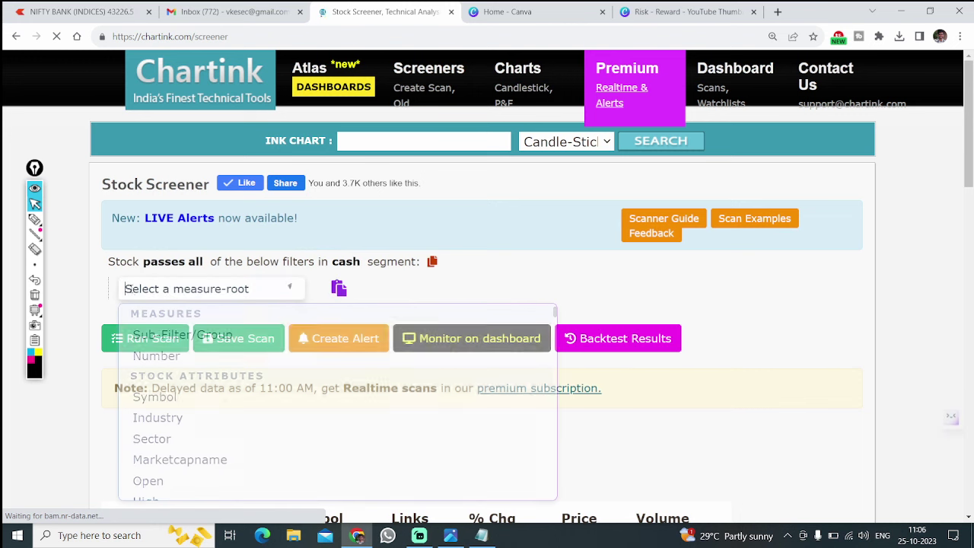
{"action": "left_click", "coordinate": [174, 489]}
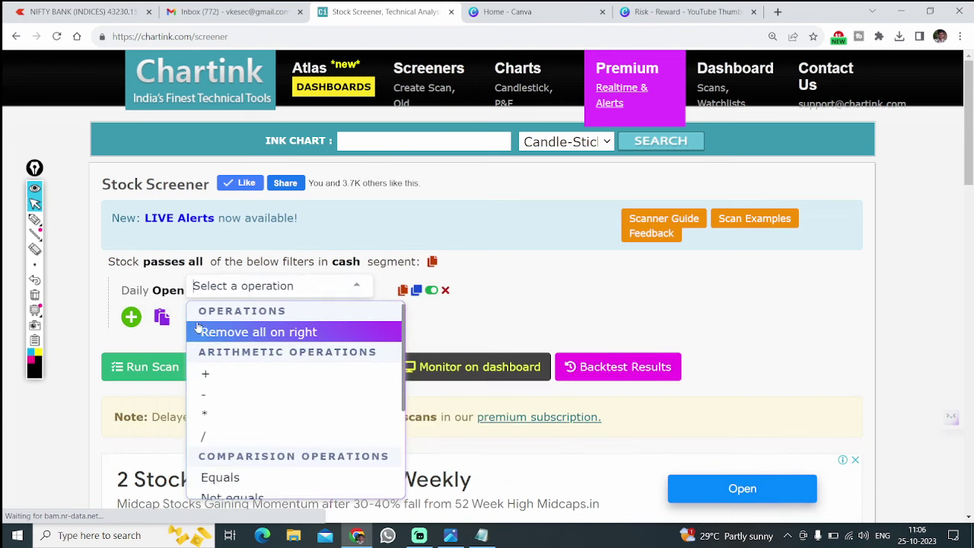
{"action": "left_click", "coordinate": [236, 475]}
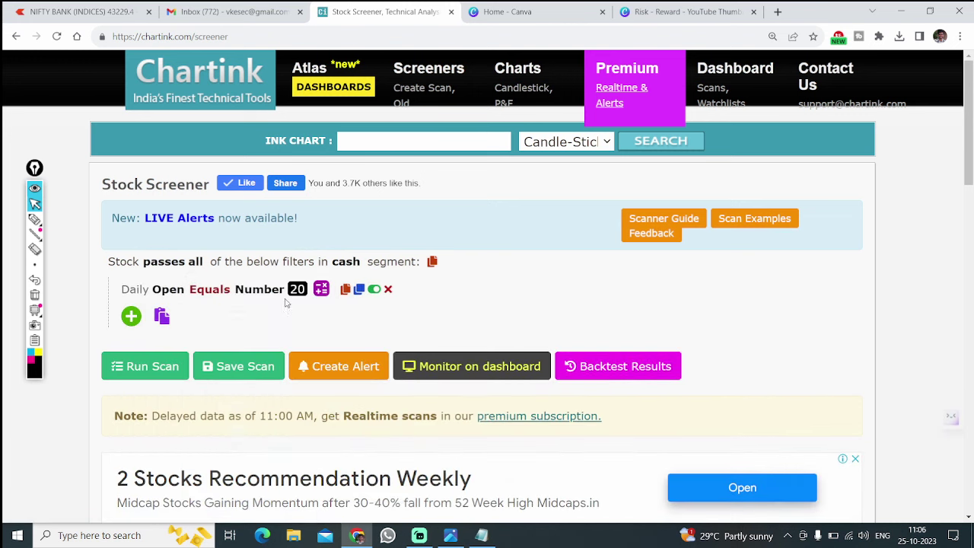
{"action": "left_click", "coordinate": [280, 293]}
{"action": "scroll", "coordinate": [281, 238], "scroll_direction": "down", "scroll_amount": 1}
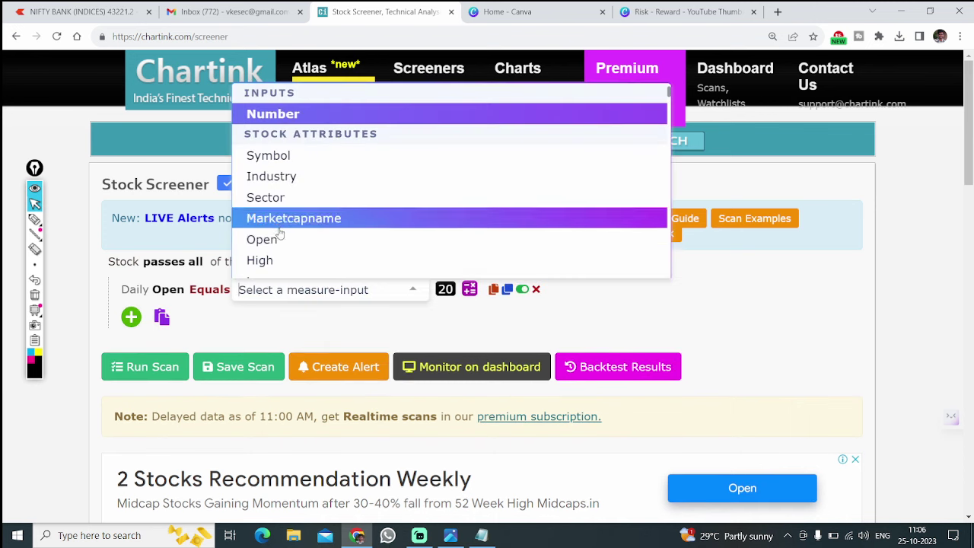
{"action": "left_click", "coordinate": [258, 218]}
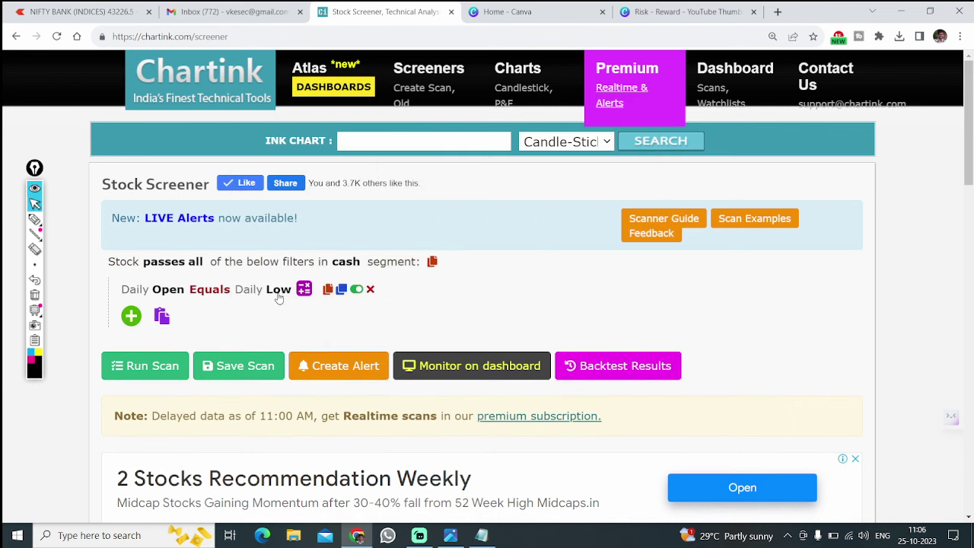
{"action": "left_click", "coordinate": [136, 363]}
Sort the scan results by volume, highest first, and copy the RENUKA symbol
{"action": "scroll", "coordinate": [136, 363], "scroll_direction": "down", "scroll_amount": 5}
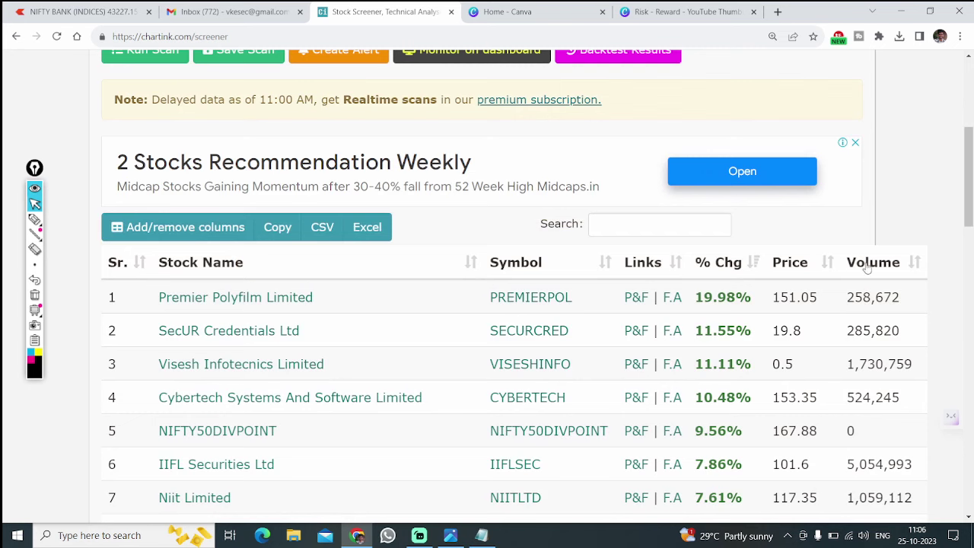
{"action": "left_click", "coordinate": [869, 266]}
{"action": "left_click", "coordinate": [868, 266]}
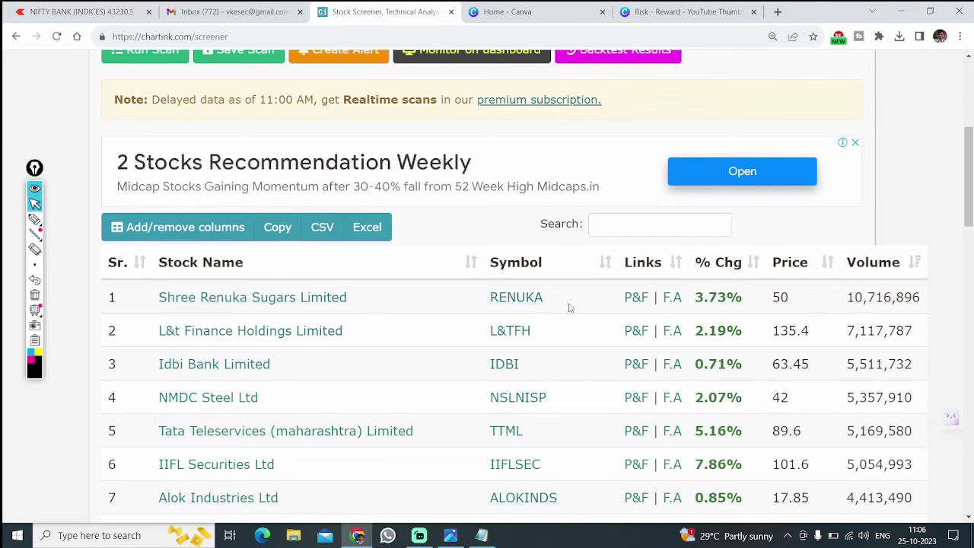
{"action": "left_click_drag", "start_coordinate": [569, 308], "coordinate": [467, 304]}
{"action": "key", "text": "ctrl+c"}
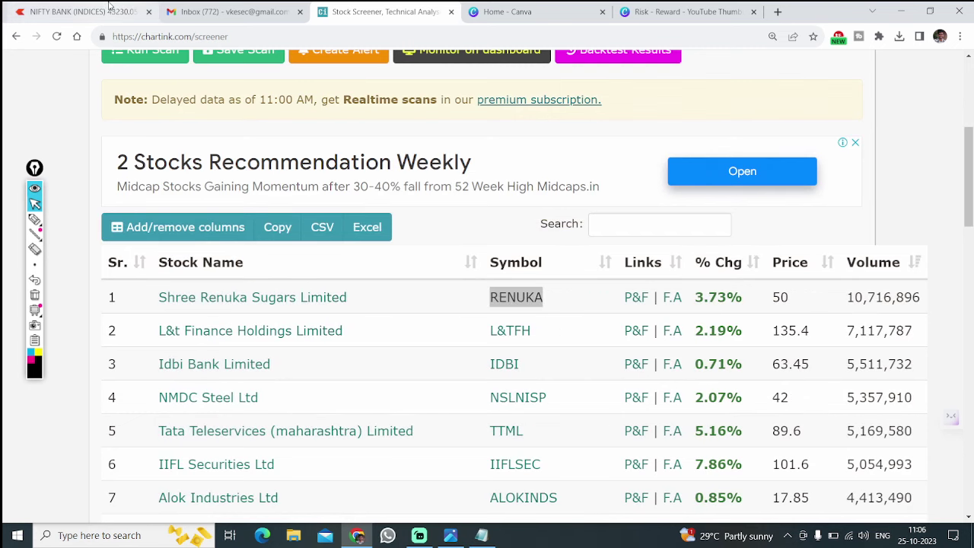
{"action": "left_click", "coordinate": [76, 12]}
Load the RENUKA NSE chart in Kite and zoom in
{"action": "left_click", "coordinate": [354, 107]}
{"action": "key", "text": "ctrl+v"}
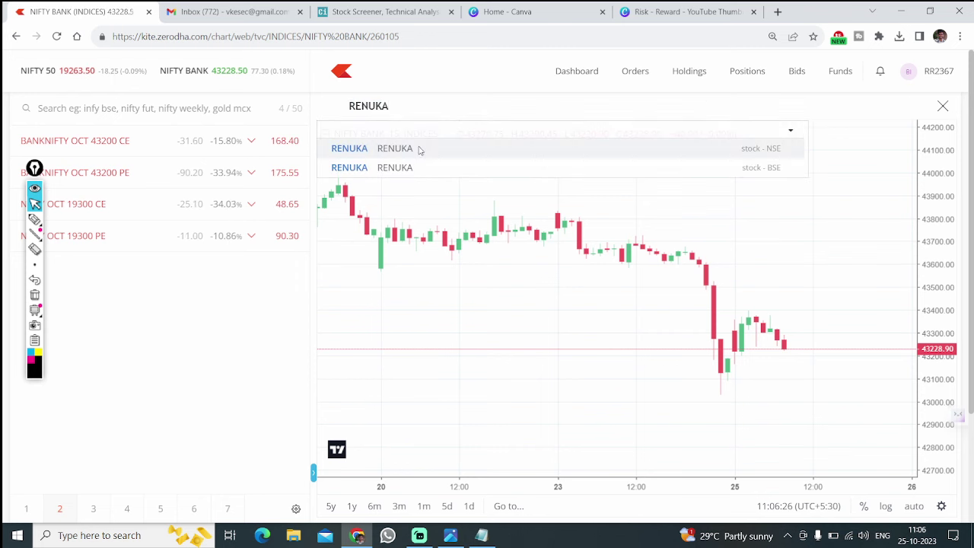
{"action": "left_click", "coordinate": [406, 149]}
{"action": "scroll", "coordinate": [872, 289], "scroll_direction": "up", "scroll_amount": 5}
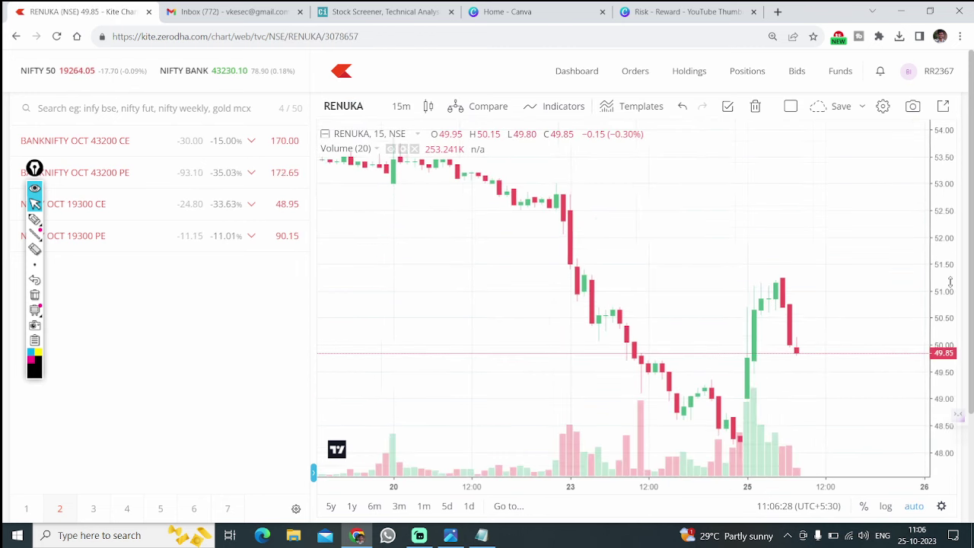
Sketch RENUKA's rise from the open, underline its open and low prices, and mark the pullback
{"action": "left_click", "coordinate": [35, 219]}
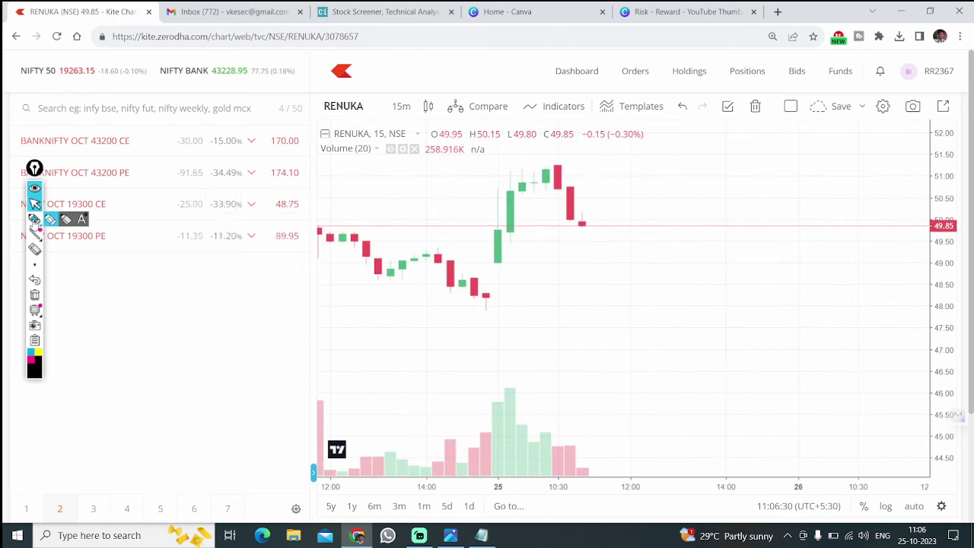
{"action": "mouse_move", "coordinate": [494, 264]}
{"action": "left_mouse_down"}
{"action": "mouse_move", "coordinate": [518, 267]}
{"action": "mouse_move", "coordinate": [496, 252]}
{"action": "mouse_move", "coordinate": [556, 159]}
{"action": "left_mouse_up"}
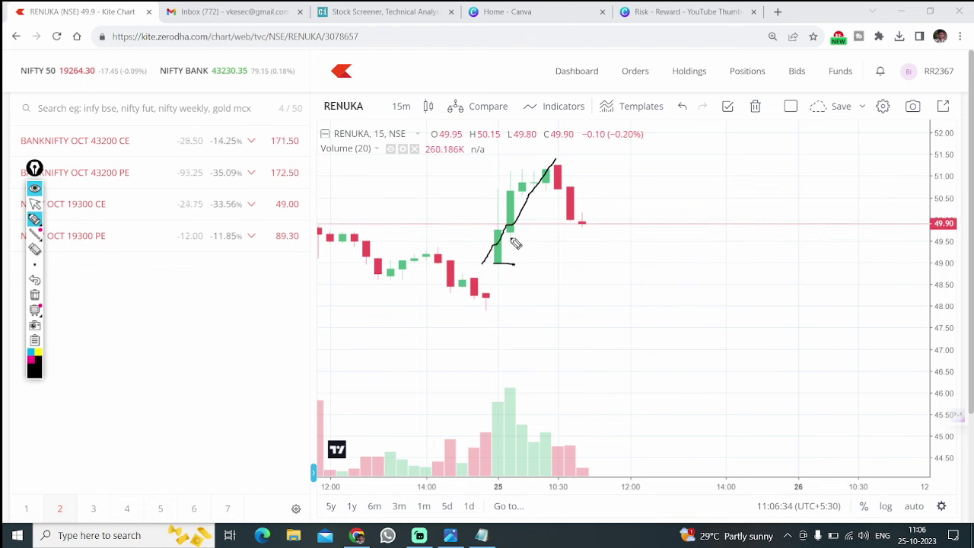
{"action": "key", "text": "Escape"}
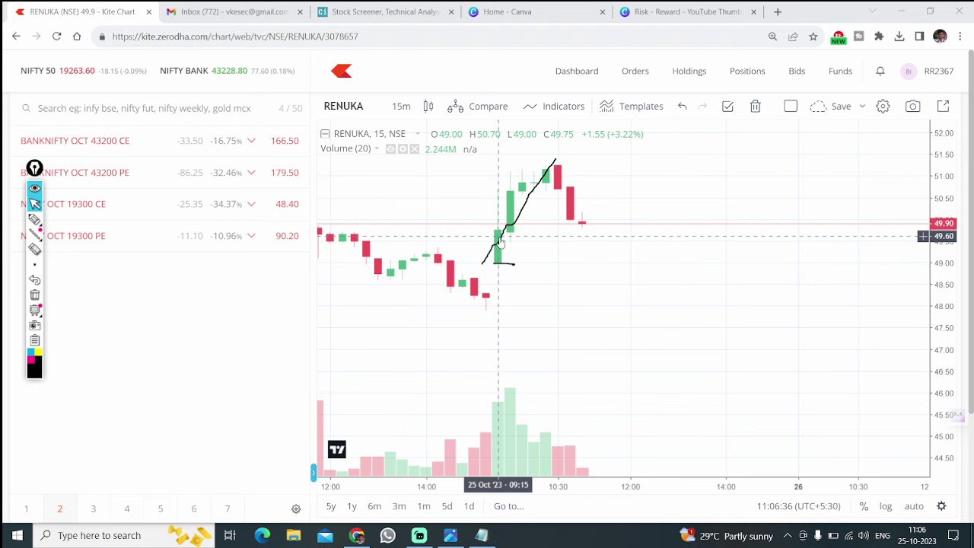
{"action": "left_click", "coordinate": [34, 219]}
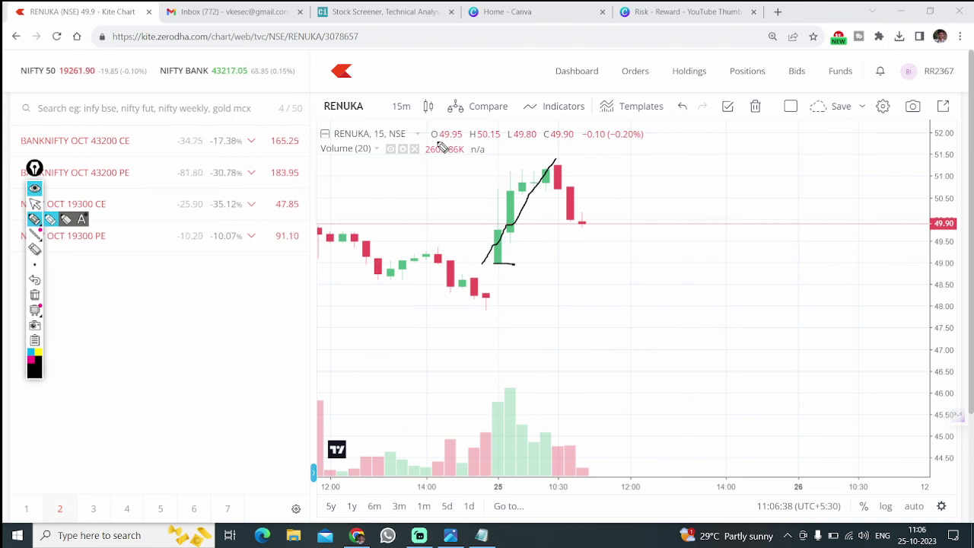
{"action": "left_click_drag", "start_coordinate": [429, 143], "coordinate": [470, 149]}
{"action": "left_click_drag", "start_coordinate": [537, 142], "coordinate": [555, 141]}
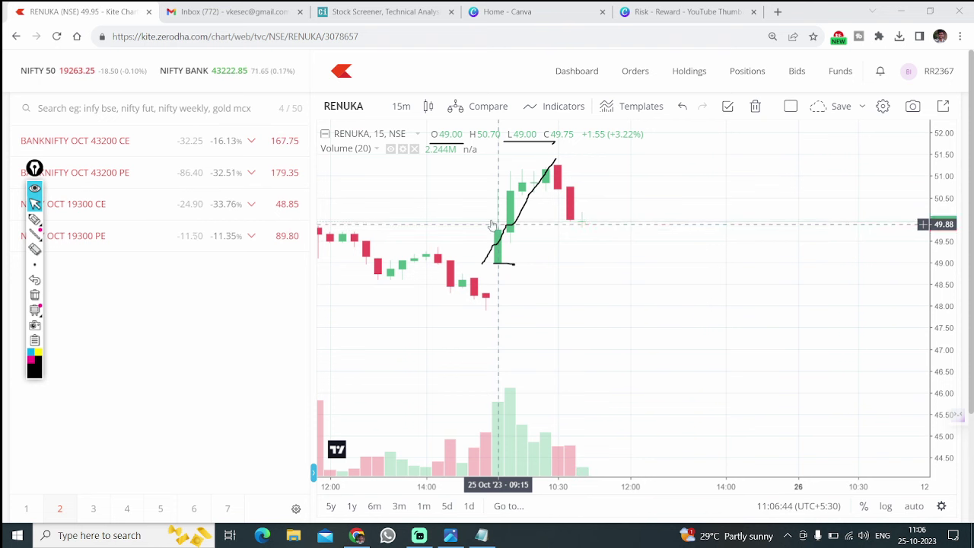
{"action": "left_click", "coordinate": [34, 219]}
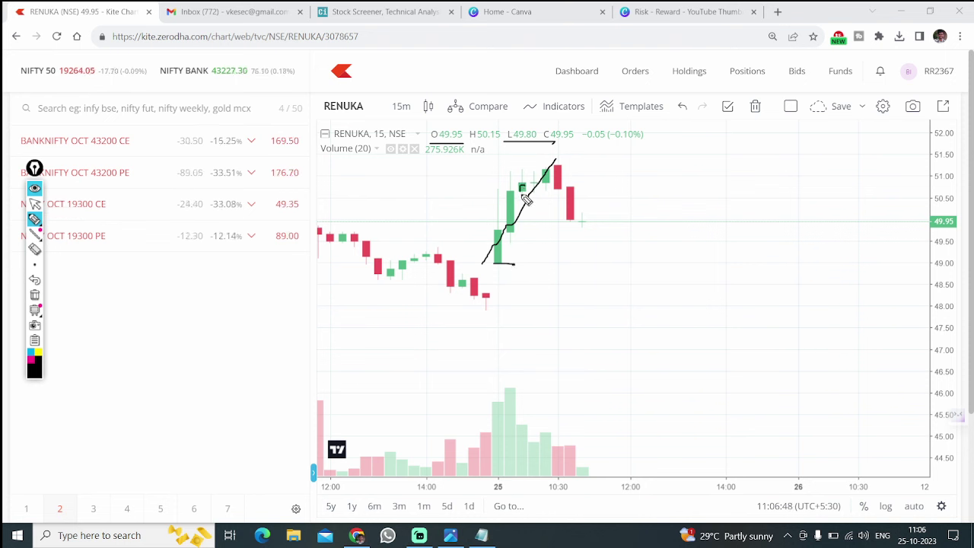
{"action": "mouse_move", "coordinate": [525, 199]}
{"action": "left_mouse_down"}
{"action": "mouse_move", "coordinate": [528, 190]}
{"action": "mouse_move", "coordinate": [588, 241]}
{"action": "left_mouse_up"}
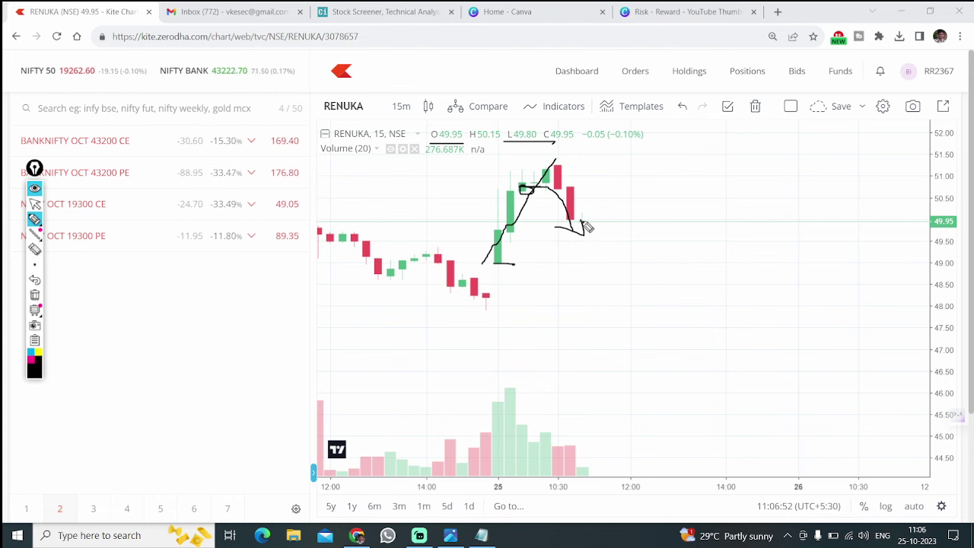
Clear all drawings from the chart and bring the Notepad notes back in front
{"action": "left_click", "coordinate": [34, 295]}
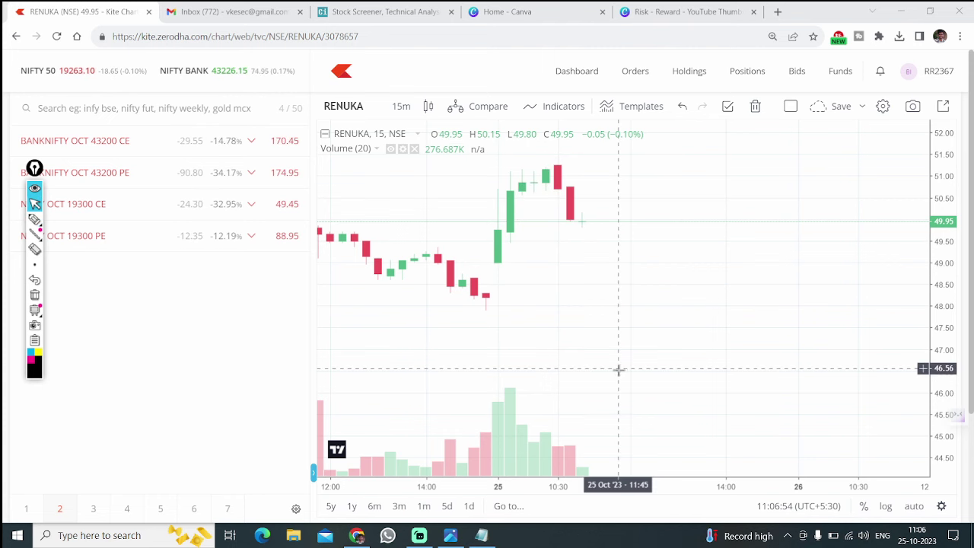
{"action": "scroll", "coordinate": [590, 356], "scroll_direction": "down", "scroll_amount": 2}
{"action": "scroll", "coordinate": [591, 355], "scroll_direction": "down", "scroll_amount": 2}
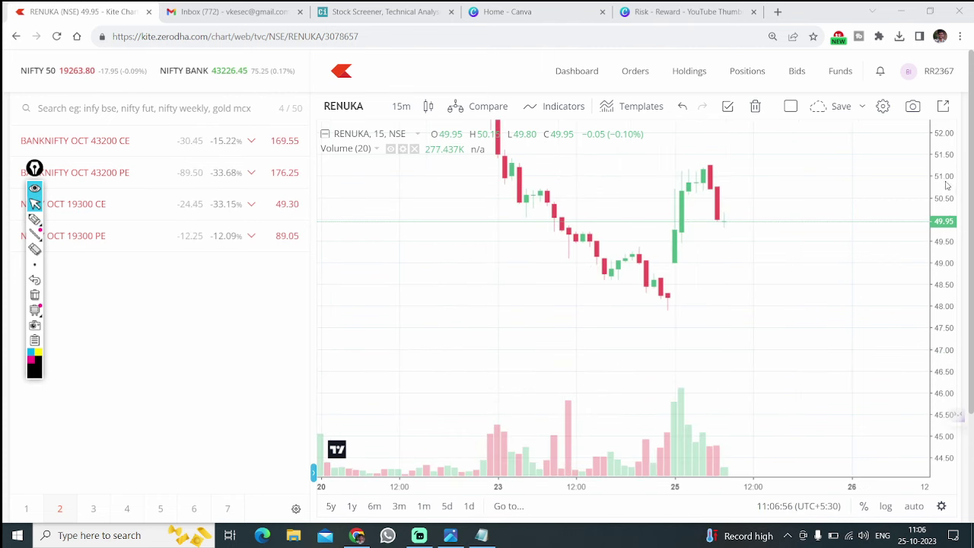
{"action": "left_click", "coordinate": [481, 534]}
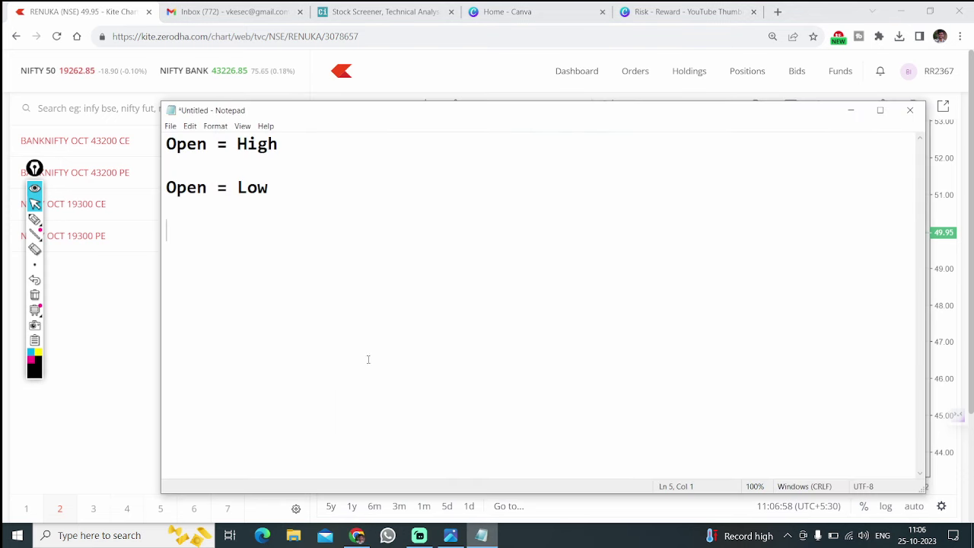
Delete the Open = High line, then undo to restore it
{"action": "mouse_move", "coordinate": [38, 221]}
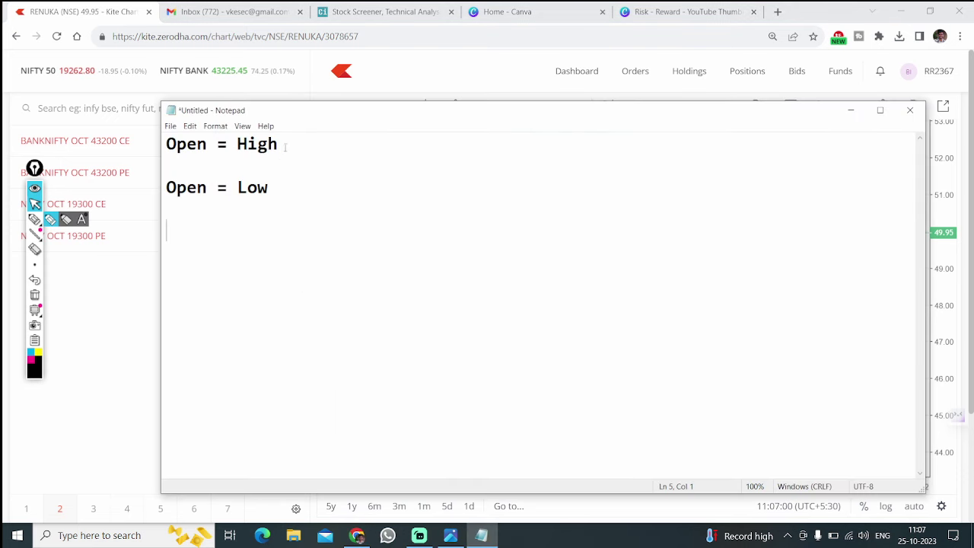
{"action": "left_click_drag", "start_coordinate": [285, 147], "coordinate": [165, 144]}
{"action": "key", "text": "BackSpace"}
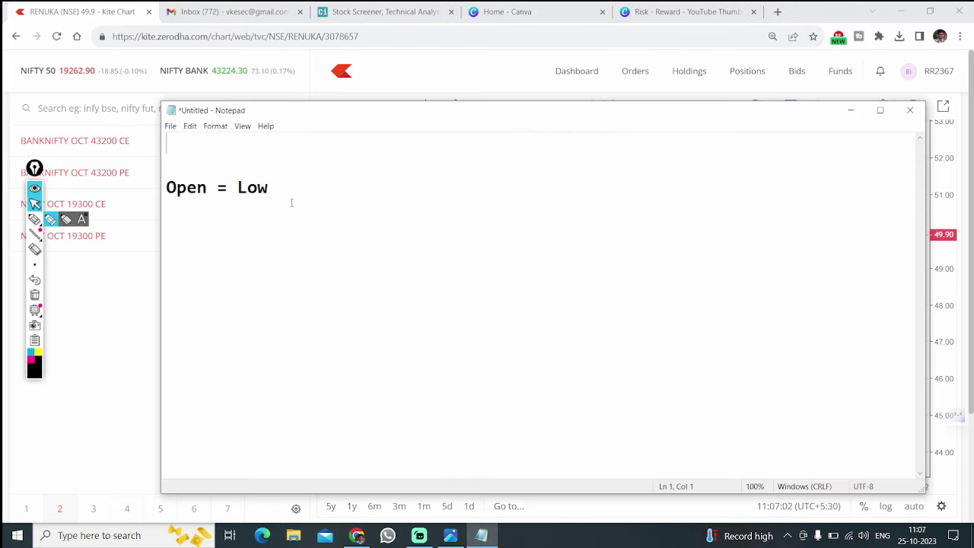
{"action": "key", "text": "ctrl+z"}
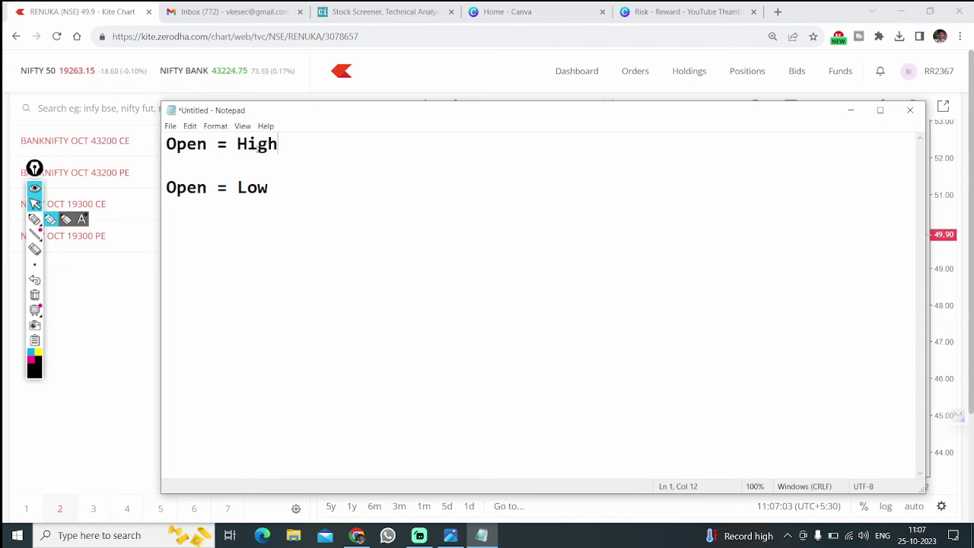
Sketch rising hooks beside Open = High and Open = Low and handwrite '1 day' below
{"action": "left_click", "coordinate": [34, 219]}
{"action": "left_click_drag", "start_coordinate": [296, 145], "coordinate": [345, 134]}
{"action": "left_click_drag", "start_coordinate": [283, 195], "coordinate": [375, 166]}
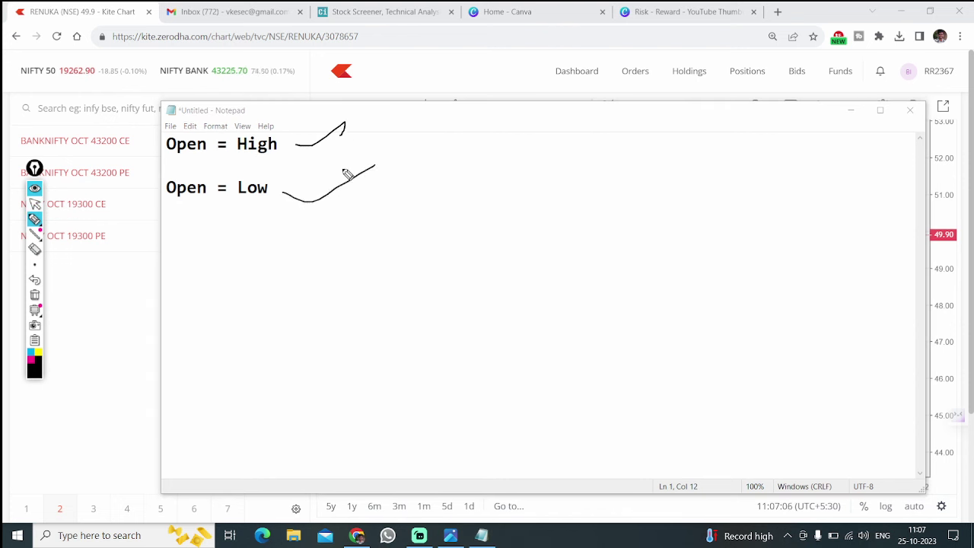
{"action": "left_click_drag", "start_coordinate": [287, 144], "coordinate": [344, 131]}
{"action": "left_click_drag", "start_coordinate": [364, 308], "coordinate": [385, 365]}
{"action": "mouse_move", "coordinate": [415, 292]}
{"action": "left_mouse_down"}
{"action": "mouse_move", "coordinate": [441, 335]}
{"action": "mouse_move", "coordinate": [516, 302]}
{"action": "mouse_move", "coordinate": [525, 327]}
{"action": "left_mouse_up"}
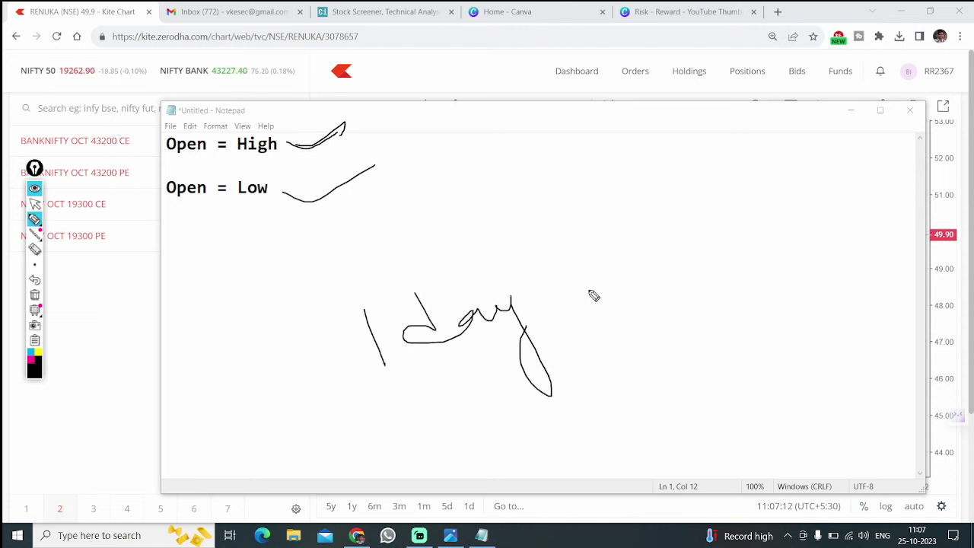
Sketch a rising price line over a base line with a falling curve, then clear it
{"action": "mouse_move", "coordinate": [587, 288]}
{"action": "left_mouse_down"}
{"action": "mouse_move", "coordinate": [644, 209]}
{"action": "mouse_move", "coordinate": [645, 191]}
{"action": "left_mouse_up"}
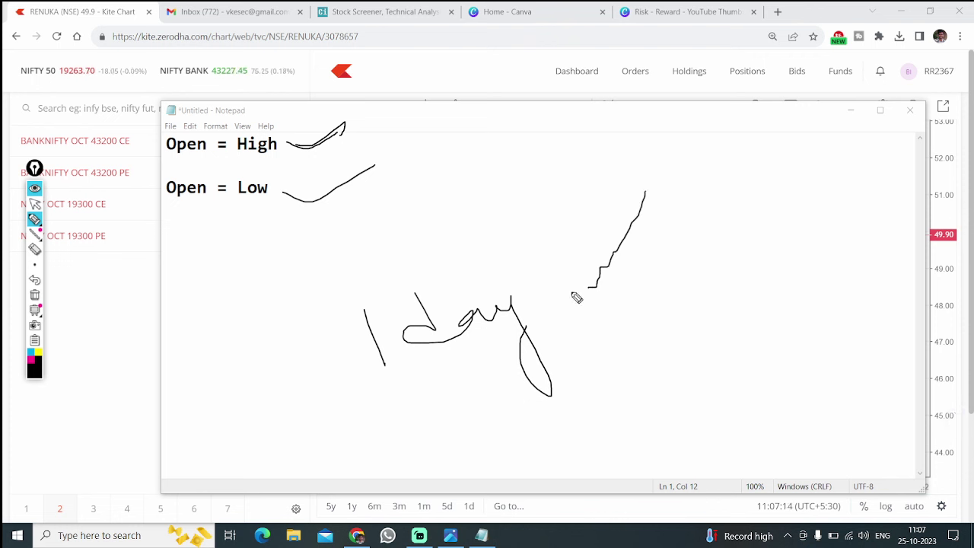
{"action": "mouse_move", "coordinate": [571, 291]}
{"action": "left_mouse_down"}
{"action": "mouse_move", "coordinate": [648, 291]}
{"action": "mouse_move", "coordinate": [631, 249]}
{"action": "mouse_move", "coordinate": [651, 186]}
{"action": "left_mouse_up"}
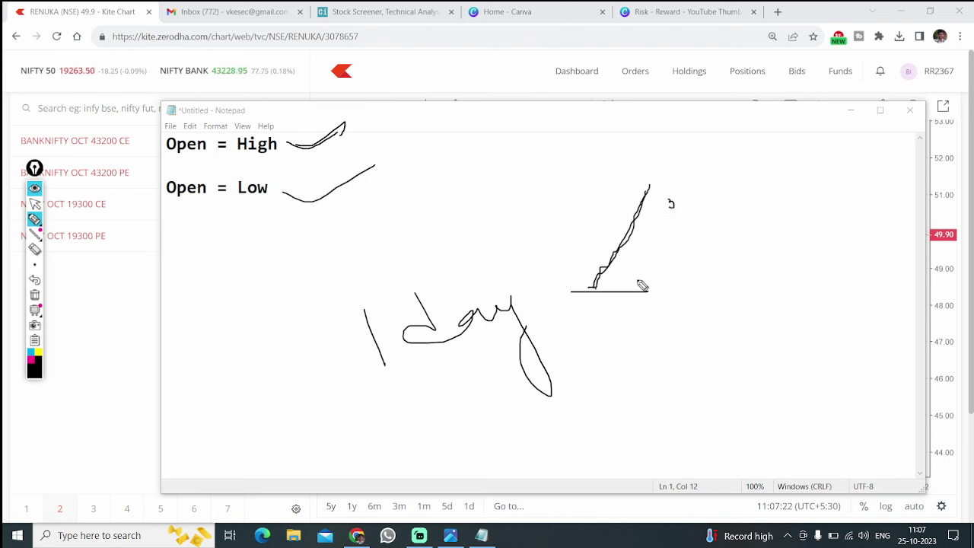
{"action": "left_click_drag", "start_coordinate": [589, 294], "coordinate": [821, 292]}
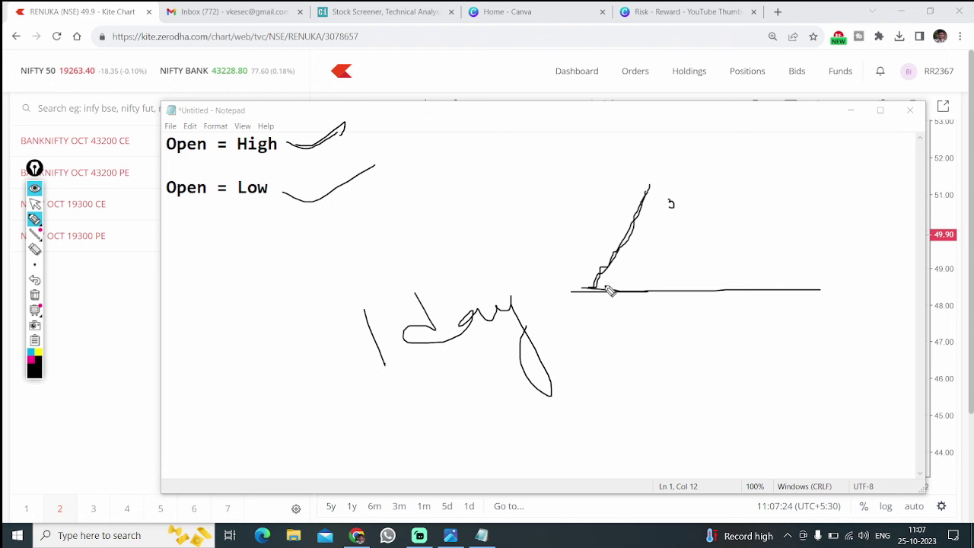
{"action": "mouse_move", "coordinate": [608, 292]}
{"action": "left_mouse_down"}
{"action": "mouse_move", "coordinate": [596, 286]}
{"action": "mouse_move", "coordinate": [597, 297]}
{"action": "left_mouse_up"}
{"action": "mouse_move", "coordinate": [688, 227]}
{"action": "left_mouse_down"}
{"action": "mouse_move", "coordinate": [741, 399]}
{"action": "mouse_move", "coordinate": [727, 395]}
{"action": "mouse_move", "coordinate": [751, 372]}
{"action": "left_mouse_up"}
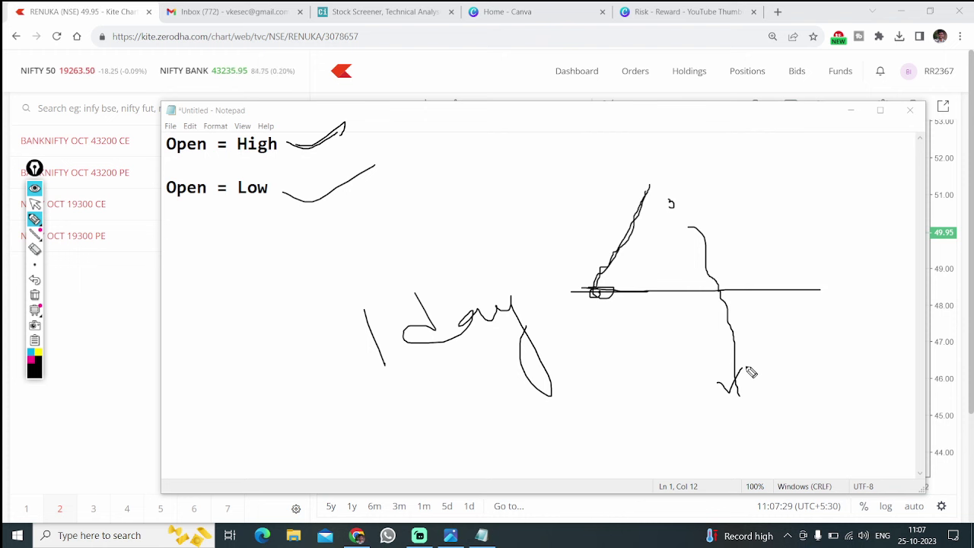
{"action": "left_click", "coordinate": [35, 294]}
Sketch another rise-and-fall price move with the pen, then erase all ink
{"action": "mouse_move", "coordinate": [348, 293]}
{"action": "left_mouse_down"}
{"action": "mouse_move", "coordinate": [411, 242]}
{"action": "mouse_move", "coordinate": [438, 200]}
{"action": "left_mouse_up"}
{"action": "left_click_drag", "start_coordinate": [444, 211], "coordinate": [547, 378]}
{"action": "mouse_move", "coordinate": [595, 315]}
{"action": "left_mouse_down"}
{"action": "mouse_move", "coordinate": [617, 257]}
{"action": "mouse_move", "coordinate": [666, 399]}
{"action": "mouse_move", "coordinate": [732, 218]}
{"action": "left_mouse_up"}
{"action": "left_click", "coordinate": [34, 294]}
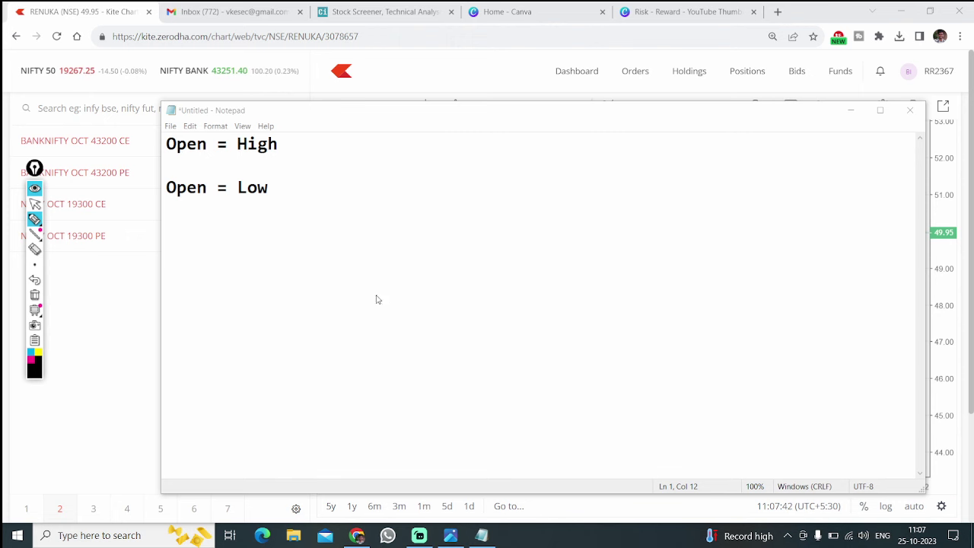
Open the Modified lo scan in Chartink
{"action": "left_click", "coordinate": [384, 12]}
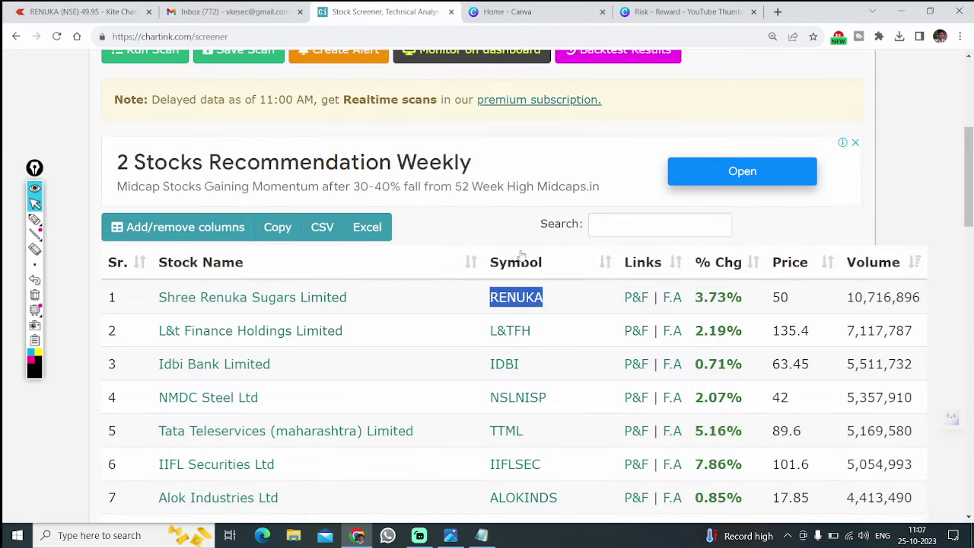
{"action": "scroll", "coordinate": [521, 255], "scroll_direction": "up", "scroll_amount": 4}
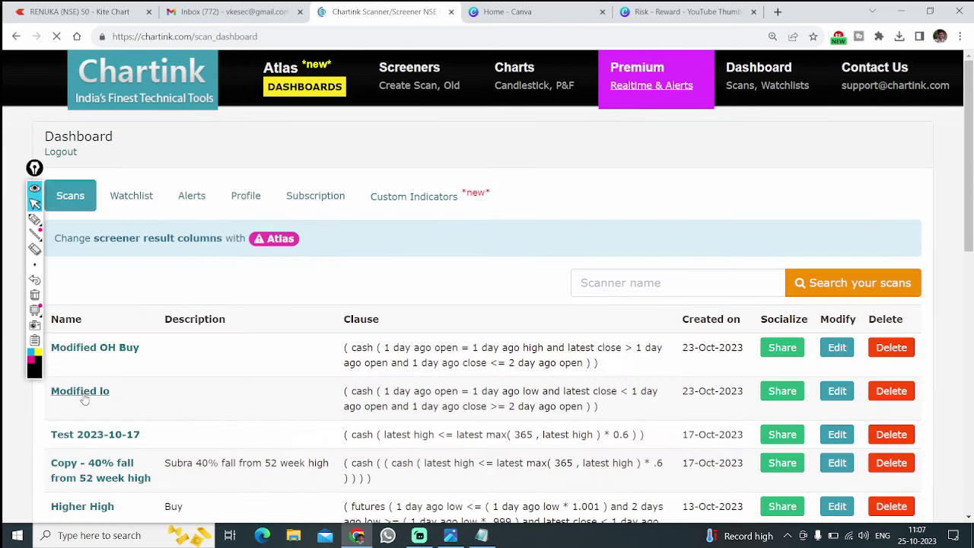
{"action": "left_click", "coordinate": [82, 392]}
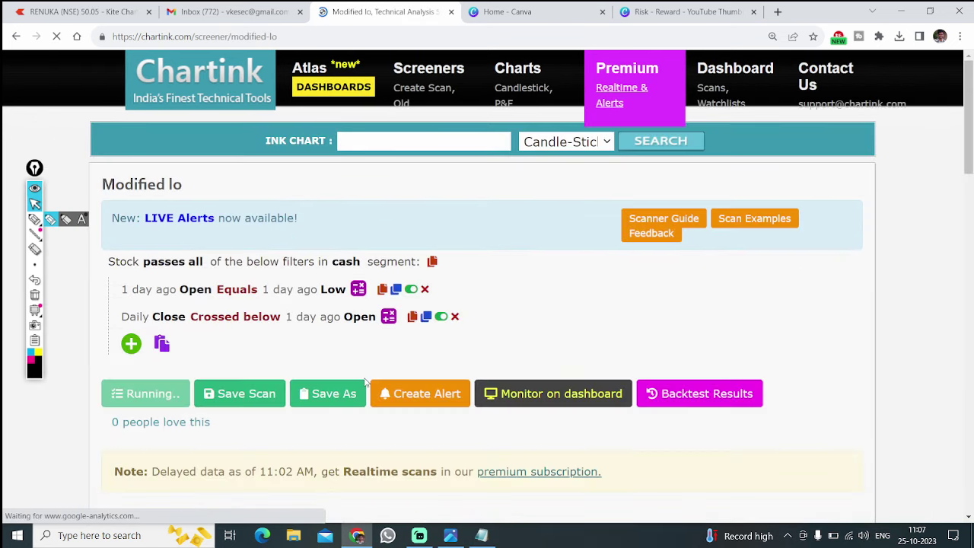
Handwrite 'Short' beside the scan filters, clear it, and bring Notepad back in front
{"action": "left_click", "coordinate": [34, 218]}
{"action": "mouse_move", "coordinate": [585, 297]}
{"action": "left_mouse_down"}
{"action": "mouse_move", "coordinate": [601, 352]}
{"action": "mouse_move", "coordinate": [616, 332]}
{"action": "mouse_move", "coordinate": [677, 337]}
{"action": "mouse_move", "coordinate": [707, 300]}
{"action": "mouse_move", "coordinate": [778, 304]}
{"action": "left_mouse_up"}
{"action": "mouse_move", "coordinate": [795, 268]}
{"action": "left_mouse_down"}
{"action": "mouse_move", "coordinate": [835, 294]}
{"action": "mouse_move", "coordinate": [844, 281]}
{"action": "mouse_move", "coordinate": [875, 281]}
{"action": "mouse_move", "coordinate": [905, 346]}
{"action": "mouse_move", "coordinate": [859, 293]}
{"action": "left_mouse_up"}
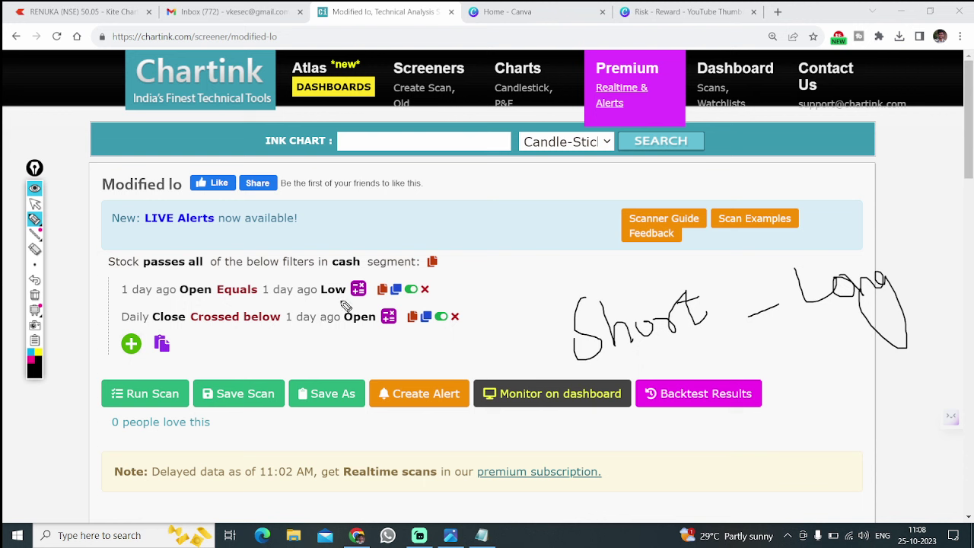
{"action": "left_click", "coordinate": [34, 296]}
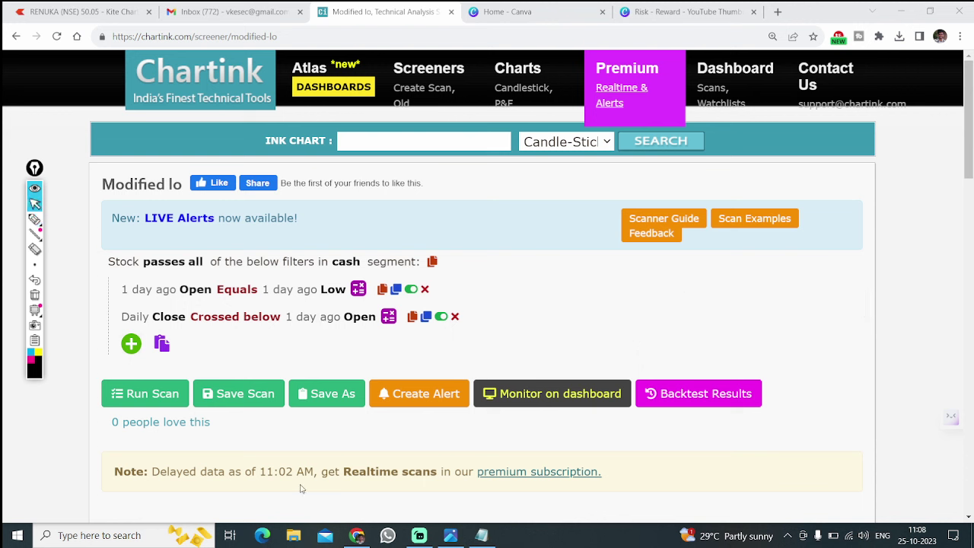
{"action": "left_click", "coordinate": [481, 534]}
Circle Open = High, draw arrows at both lines, handwrite a word, then clear the ink
{"action": "left_click", "coordinate": [34, 219]}
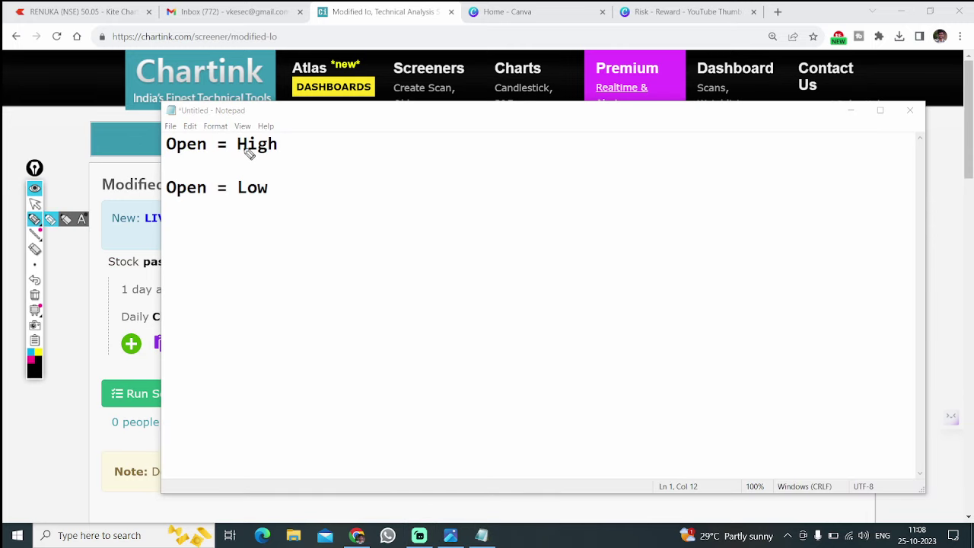
{"action": "mouse_move", "coordinate": [229, 123]}
{"action": "left_mouse_down"}
{"action": "mouse_move", "coordinate": [159, 144]}
{"action": "mouse_move", "coordinate": [243, 169]}
{"action": "mouse_move", "coordinate": [271, 124]}
{"action": "mouse_move", "coordinate": [295, 152]}
{"action": "mouse_move", "coordinate": [452, 150]}
{"action": "left_mouse_up"}
{"action": "mouse_move", "coordinate": [312, 131]}
{"action": "left_mouse_down"}
{"action": "mouse_move", "coordinate": [304, 149]}
{"action": "mouse_move", "coordinate": [324, 162]}
{"action": "left_mouse_up"}
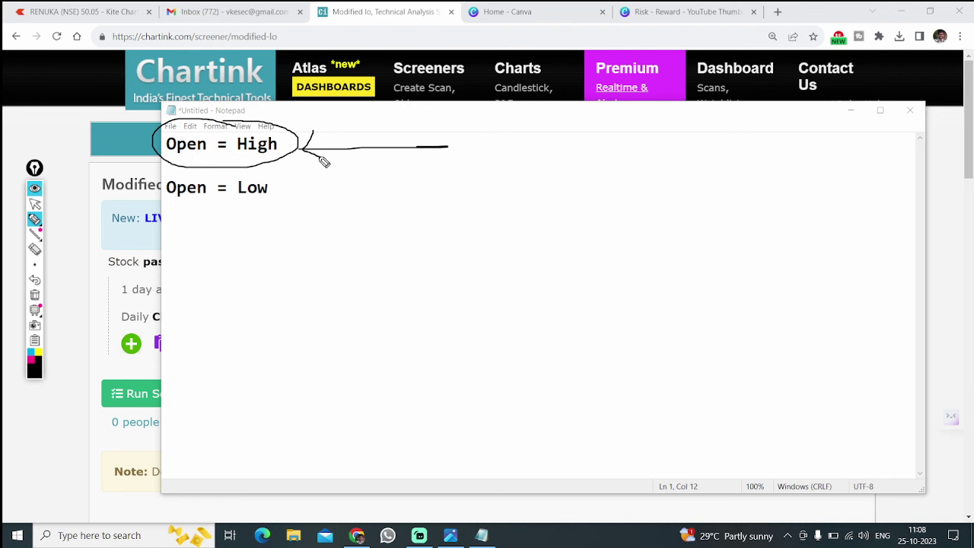
{"action": "left_click_drag", "start_coordinate": [278, 190], "coordinate": [431, 190]}
{"action": "mouse_move", "coordinate": [301, 176]}
{"action": "left_mouse_down"}
{"action": "mouse_move", "coordinate": [297, 197]}
{"action": "mouse_move", "coordinate": [311, 201]}
{"action": "left_mouse_up"}
{"action": "mouse_move", "coordinate": [432, 203]}
{"action": "left_mouse_down"}
{"action": "mouse_move", "coordinate": [452, 228]}
{"action": "mouse_move", "coordinate": [526, 221]}
{"action": "left_mouse_up"}
{"action": "left_click", "coordinate": [34, 295]}
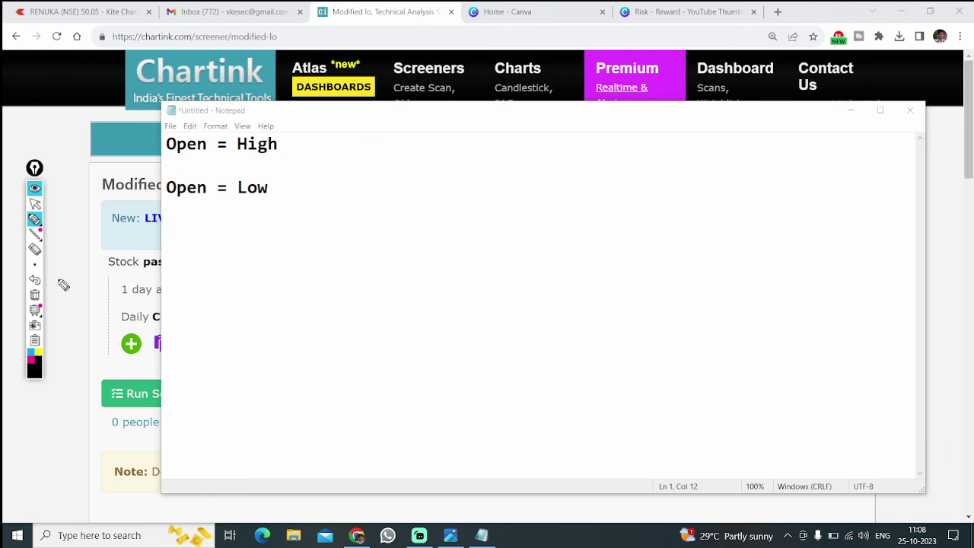
Underline Open = High, sketch a fall-and-rise price move, then wipe the ink and stop drawing
{"action": "left_click_drag", "start_coordinate": [169, 157], "coordinate": [311, 162]}
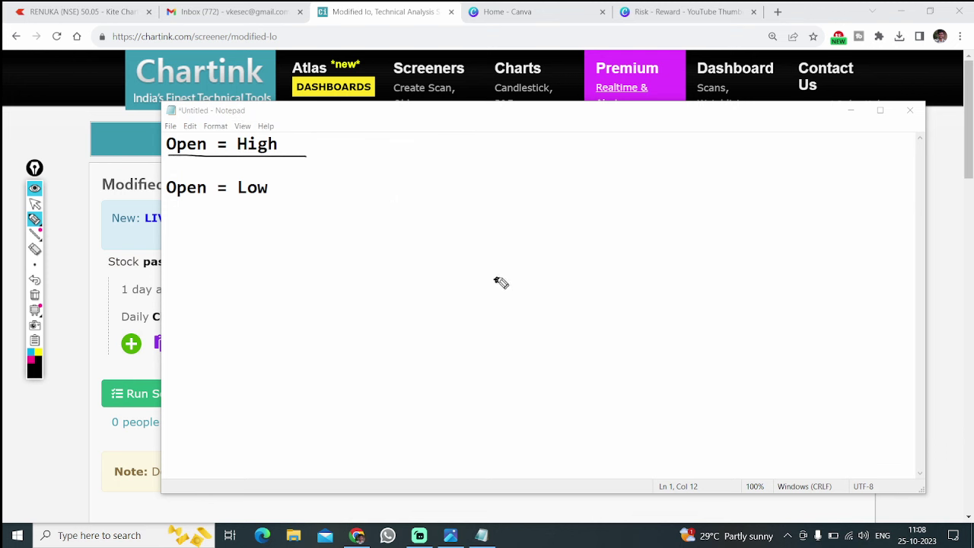
{"action": "left_click_drag", "start_coordinate": [496, 280], "coordinate": [574, 365]}
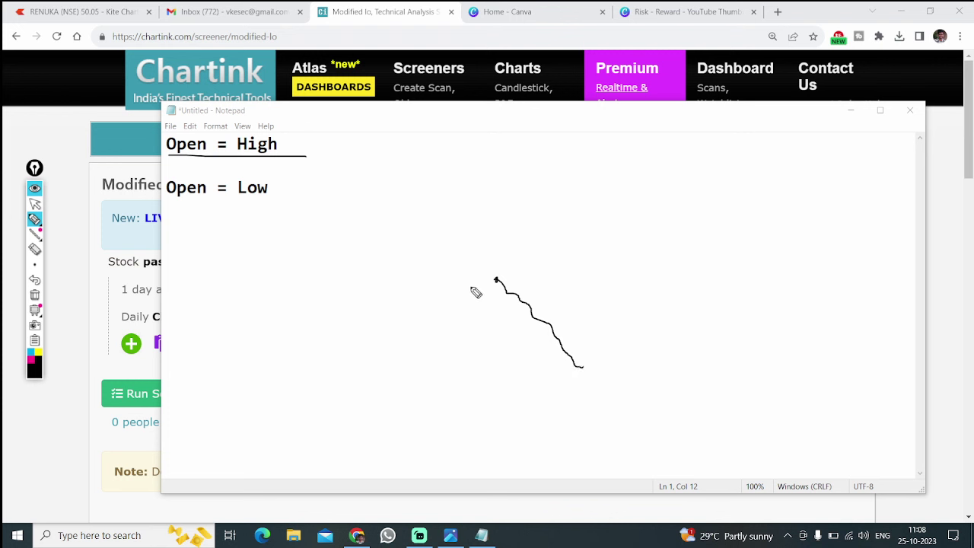
{"action": "mouse_move", "coordinate": [497, 270]}
{"action": "left_mouse_down"}
{"action": "mouse_move", "coordinate": [502, 283]}
{"action": "mouse_move", "coordinate": [631, 279]}
{"action": "left_mouse_up"}
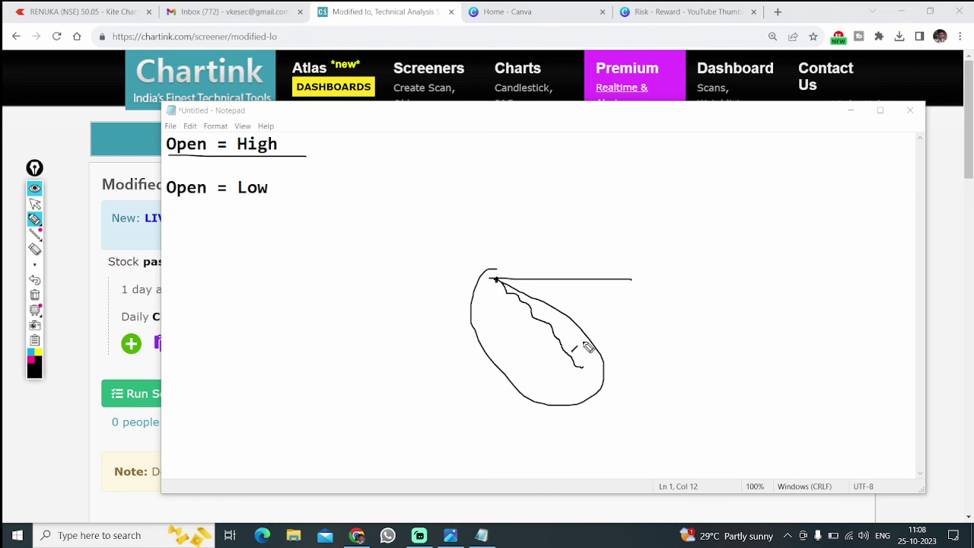
{"action": "left_click_drag", "start_coordinate": [586, 345], "coordinate": [616, 227]}
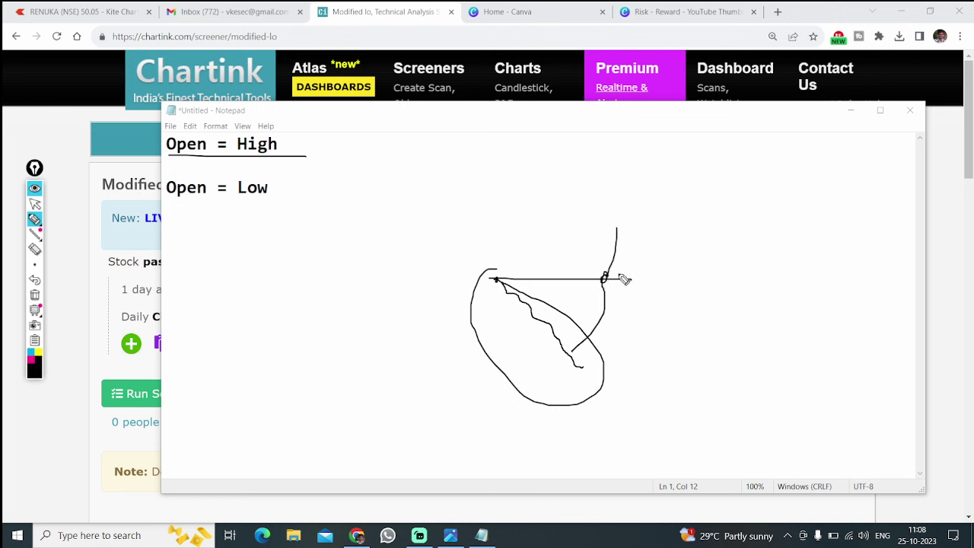
{"action": "left_click_drag", "start_coordinate": [612, 270], "coordinate": [637, 270]}
{"action": "left_click_drag", "start_coordinate": [615, 301], "coordinate": [657, 300]}
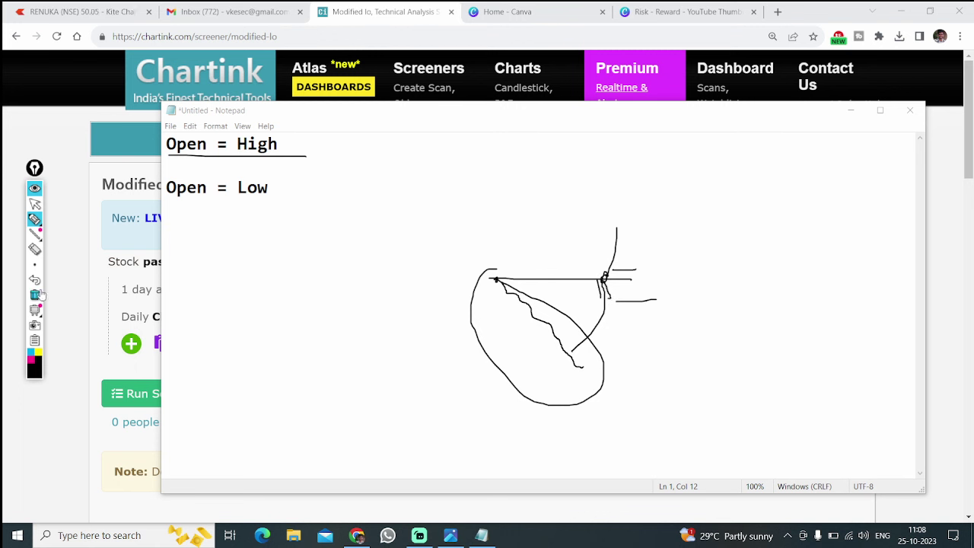
{"action": "left_click", "coordinate": [35, 294]}
{"action": "left_click", "coordinate": [35, 203]}
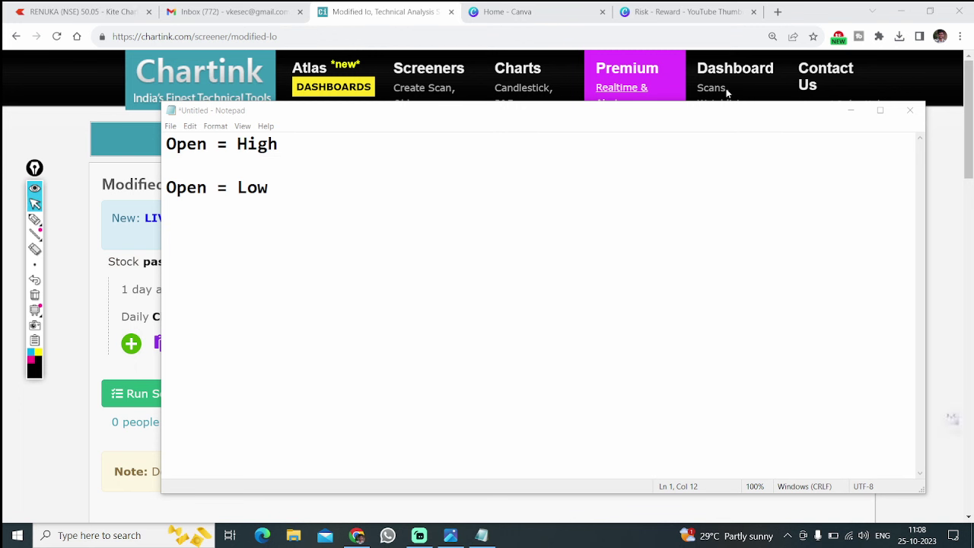
{"action": "left_click", "coordinate": [726, 92]}
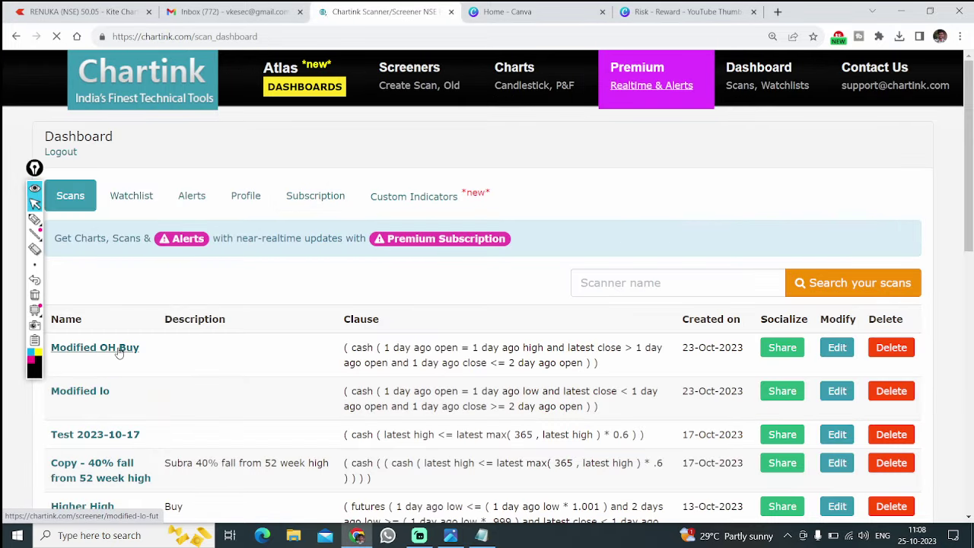
Open Modified OH Buy, underline its Open equals High and Close crossed above filters, sketch moves, then clear
{"action": "left_click", "coordinate": [118, 349]}
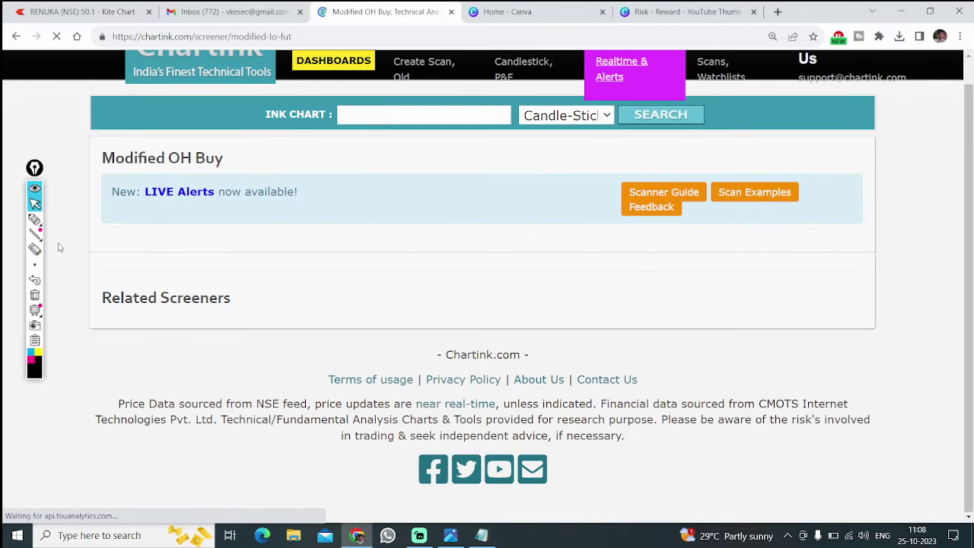
{"action": "left_click", "coordinate": [35, 219]}
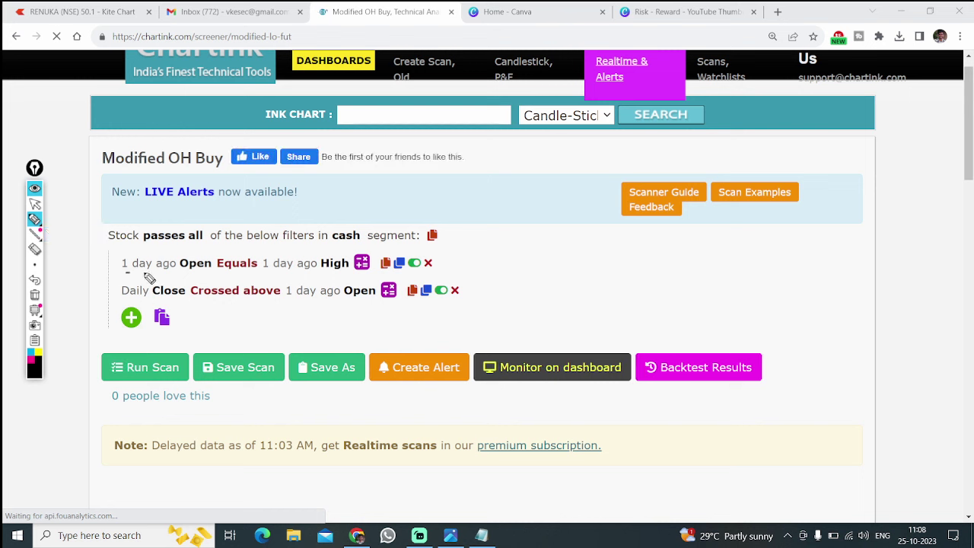
{"action": "left_click_drag", "start_coordinate": [149, 278], "coordinate": [374, 283]}
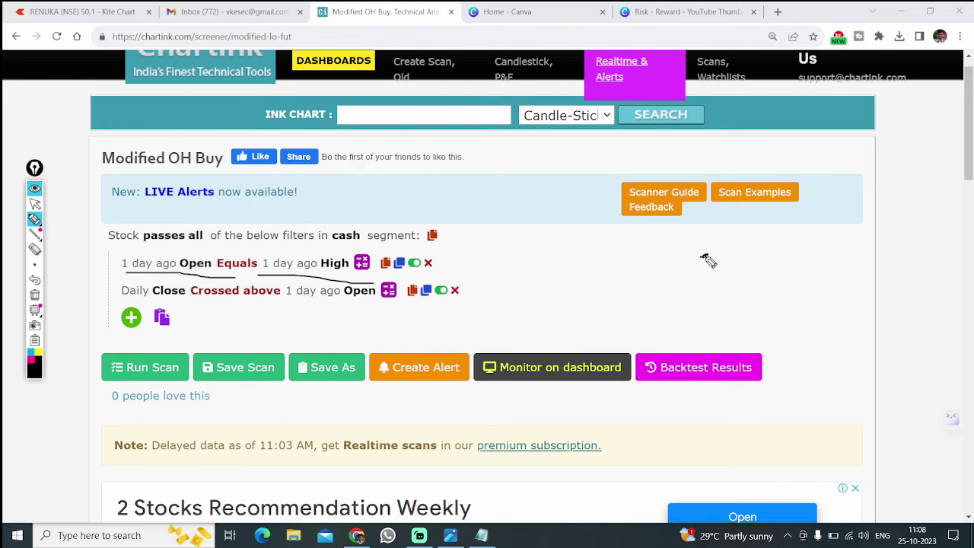
{"action": "left_click_drag", "start_coordinate": [705, 258], "coordinate": [759, 310]}
{"action": "left_click_drag", "start_coordinate": [783, 246], "coordinate": [824, 265]}
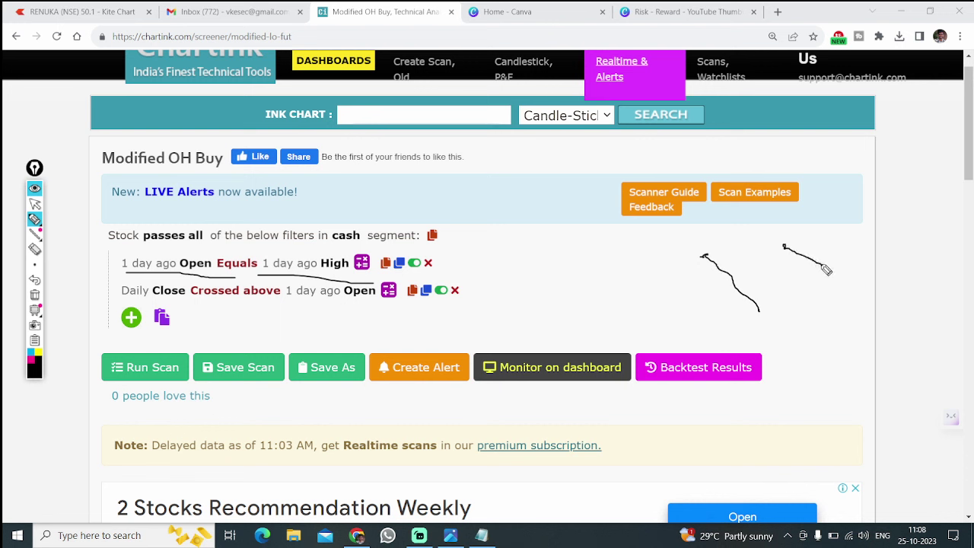
{"action": "left_click_drag", "start_coordinate": [131, 302], "coordinate": [290, 302]}
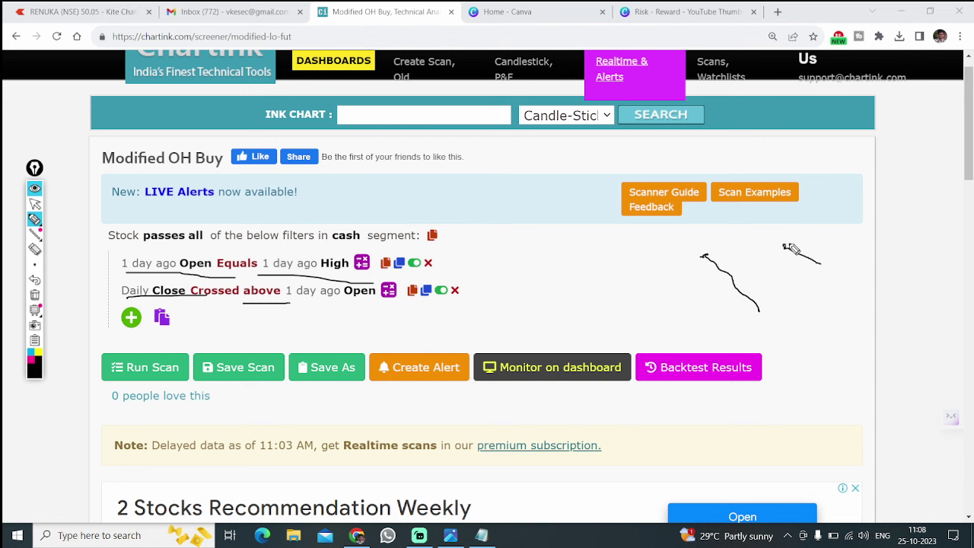
{"action": "left_click_drag", "start_coordinate": [784, 247], "coordinate": [791, 244]}
{"action": "mouse_move", "coordinate": [821, 263]}
{"action": "left_mouse_down"}
{"action": "mouse_move", "coordinate": [825, 242]}
{"action": "mouse_move", "coordinate": [855, 243]}
{"action": "mouse_move", "coordinate": [832, 237]}
{"action": "mouse_move", "coordinate": [853, 190]}
{"action": "left_mouse_up"}
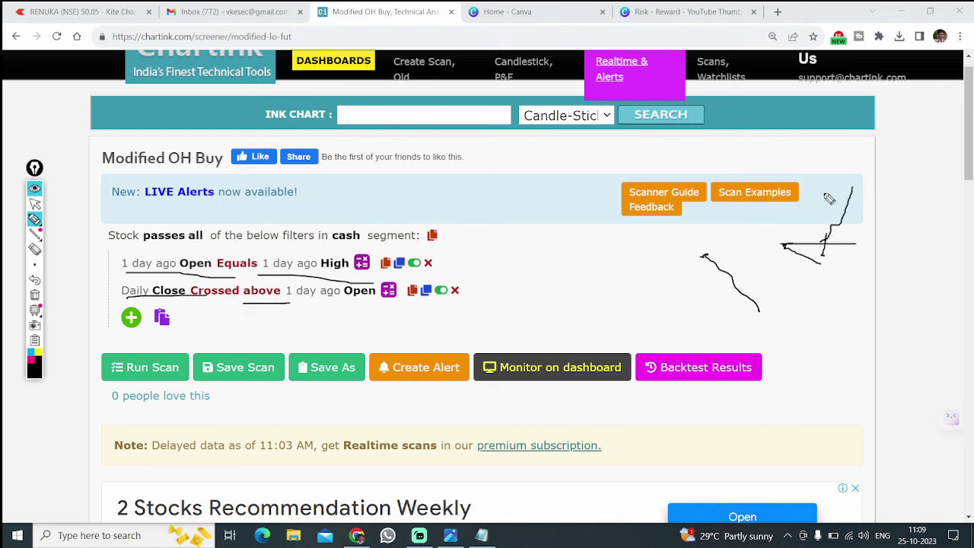
{"action": "left_click", "coordinate": [34, 294]}
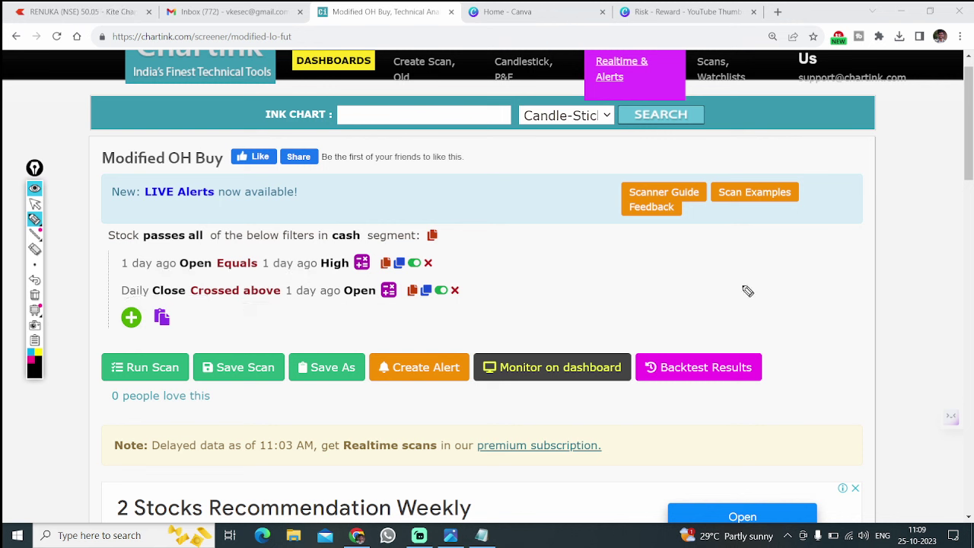
Handwrite a 'long' note with an upward arrow beside the filters, then stop drawing
{"action": "mouse_move", "coordinate": [736, 264]}
{"action": "left_mouse_down"}
{"action": "mouse_move", "coordinate": [726, 297]}
{"action": "mouse_move", "coordinate": [818, 289]}
{"action": "left_mouse_up"}
{"action": "mouse_move", "coordinate": [858, 270]}
{"action": "left_mouse_down"}
{"action": "mouse_move", "coordinate": [872, 268]}
{"action": "mouse_move", "coordinate": [906, 184]}
{"action": "mouse_move", "coordinate": [919, 188]}
{"action": "left_mouse_up"}
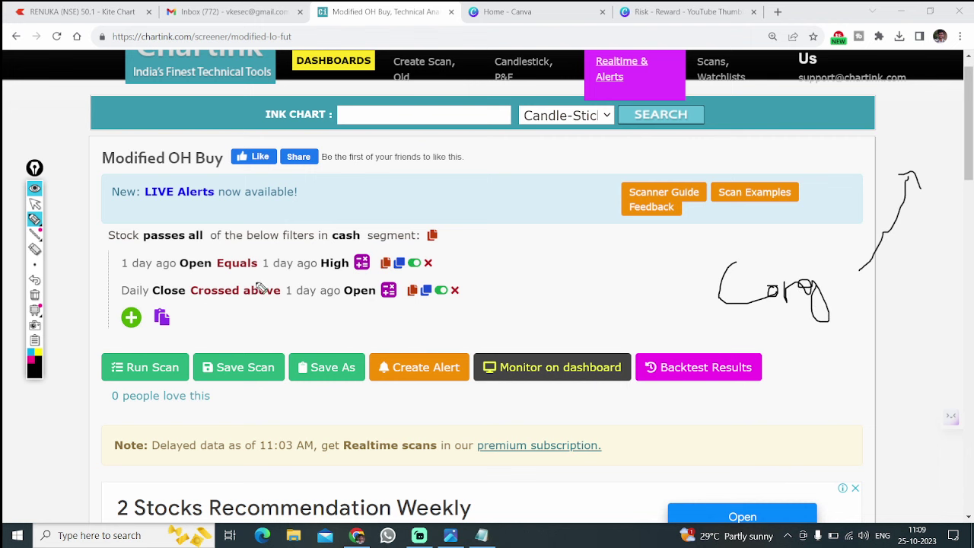
{"action": "left_click", "coordinate": [34, 203]}
{"action": "scroll", "coordinate": [688, 84], "scroll_direction": "up", "scroll_amount": 1}
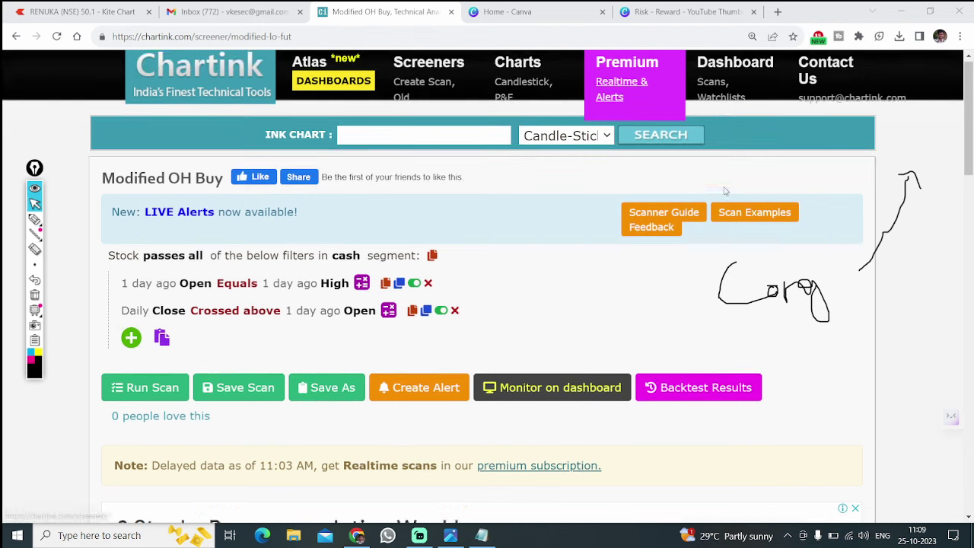
{"action": "left_click", "coordinate": [711, 97]}
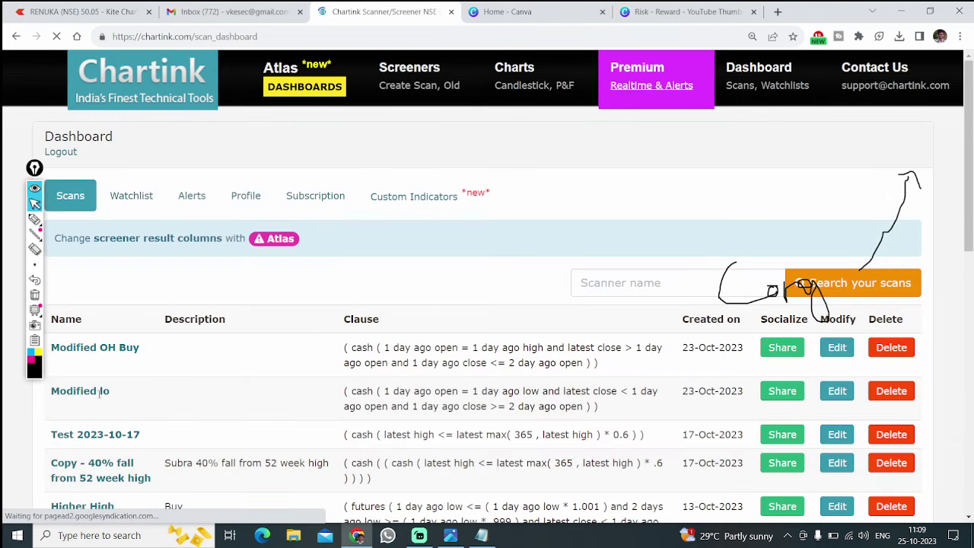
Open Modified lo, underline its open equals low filter with the pen, then clear
{"action": "left_click", "coordinate": [95, 392]}
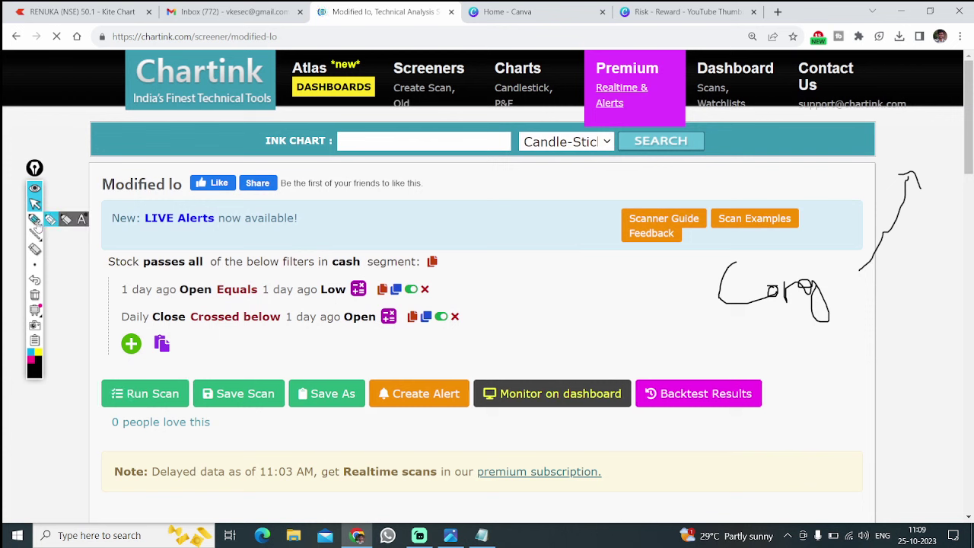
{"action": "left_click", "coordinate": [34, 220]}
{"action": "left_click_drag", "start_coordinate": [123, 303], "coordinate": [368, 302]}
{"action": "left_click_drag", "start_coordinate": [602, 282], "coordinate": [682, 331]}
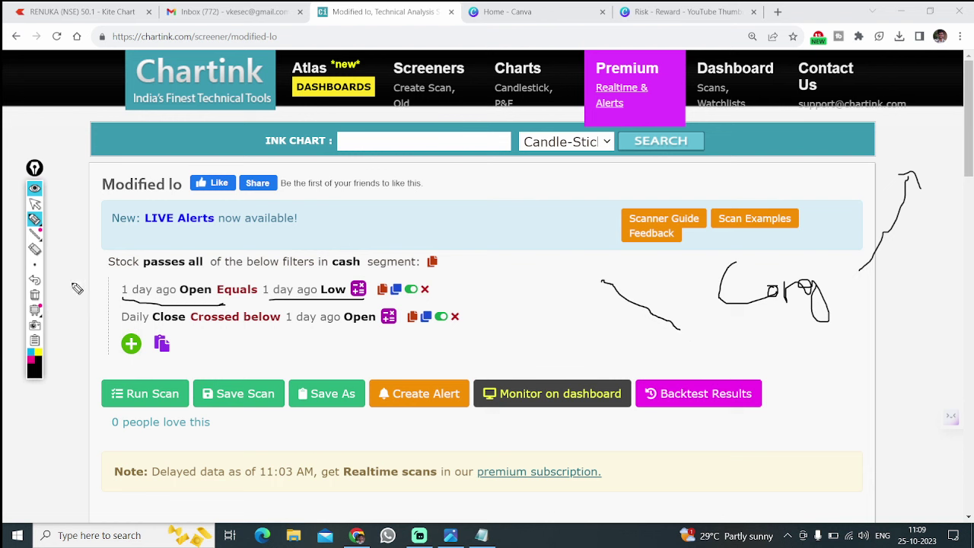
{"action": "left_click", "coordinate": [34, 295]}
Circle the crossed below condition and sketch the price falling back, then clear the ink
{"action": "mouse_move", "coordinate": [507, 308]}
{"action": "left_mouse_down"}
{"action": "mouse_move", "coordinate": [572, 251]}
{"action": "mouse_move", "coordinate": [577, 227]}
{"action": "mouse_move", "coordinate": [535, 311]}
{"action": "mouse_move", "coordinate": [564, 312]}
{"action": "left_mouse_up"}
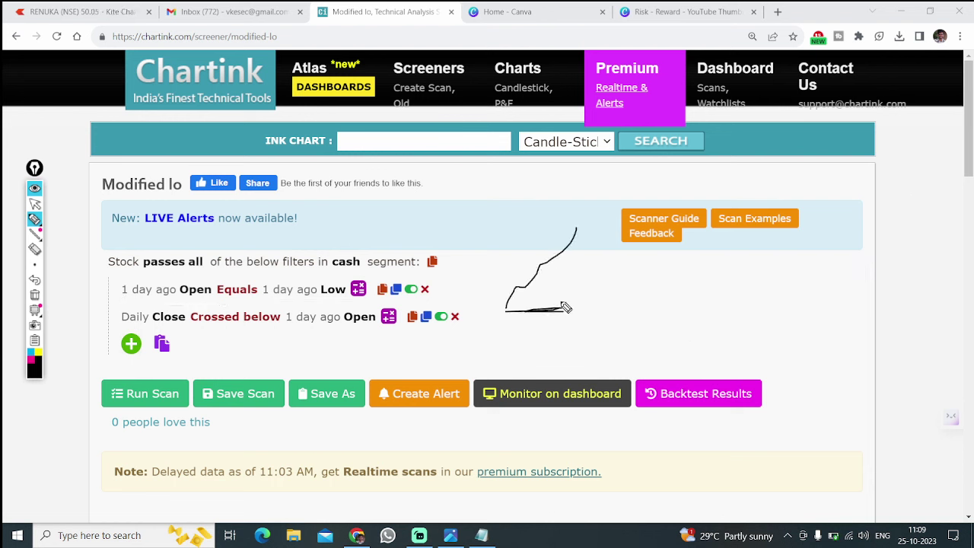
{"action": "mouse_move", "coordinate": [301, 313]}
{"action": "left_mouse_down"}
{"action": "mouse_move", "coordinate": [240, 329]}
{"action": "mouse_move", "coordinate": [313, 322]}
{"action": "left_mouse_up"}
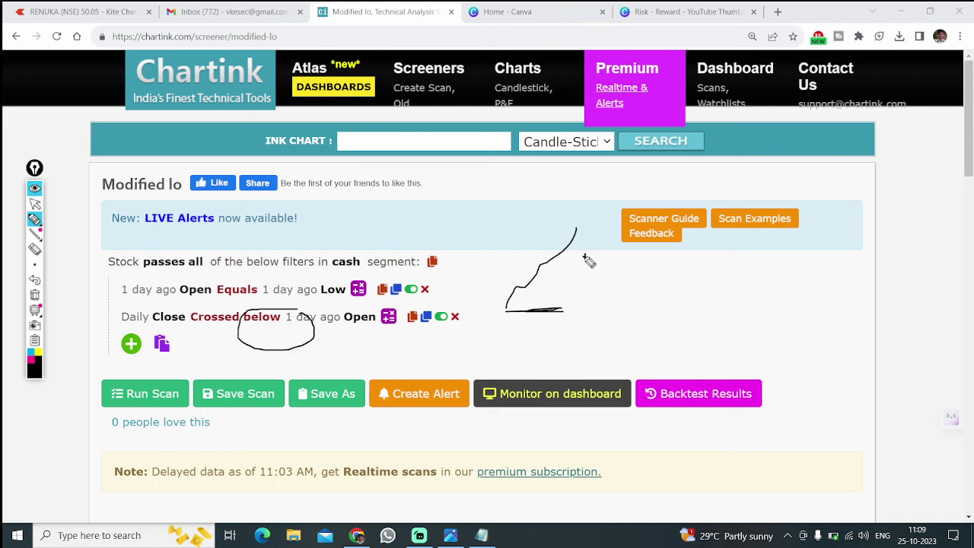
{"action": "mouse_move", "coordinate": [585, 255]}
{"action": "left_mouse_down"}
{"action": "mouse_move", "coordinate": [603, 327]}
{"action": "mouse_move", "coordinate": [581, 305]}
{"action": "mouse_move", "coordinate": [567, 308]}
{"action": "mouse_move", "coordinate": [647, 371]}
{"action": "left_mouse_up"}
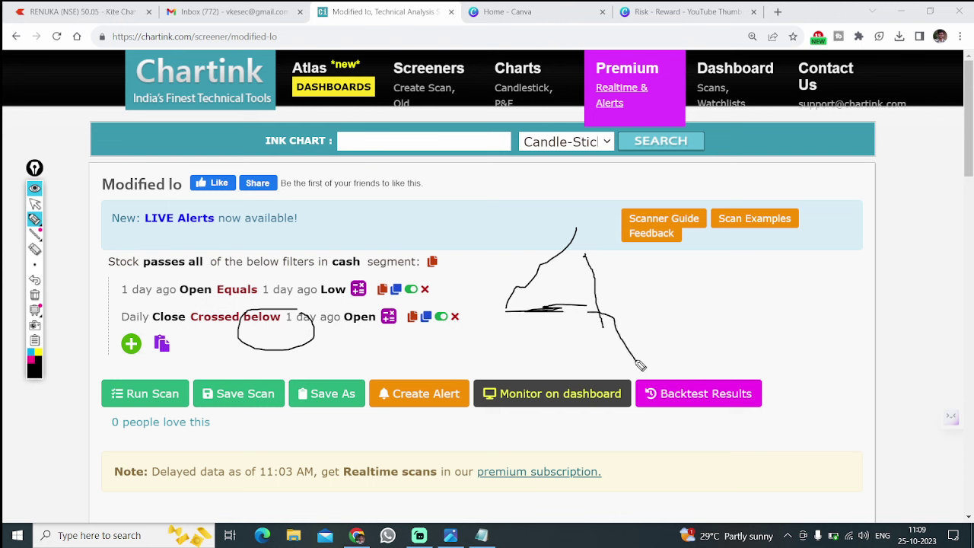
{"action": "left_click", "coordinate": [34, 295]}
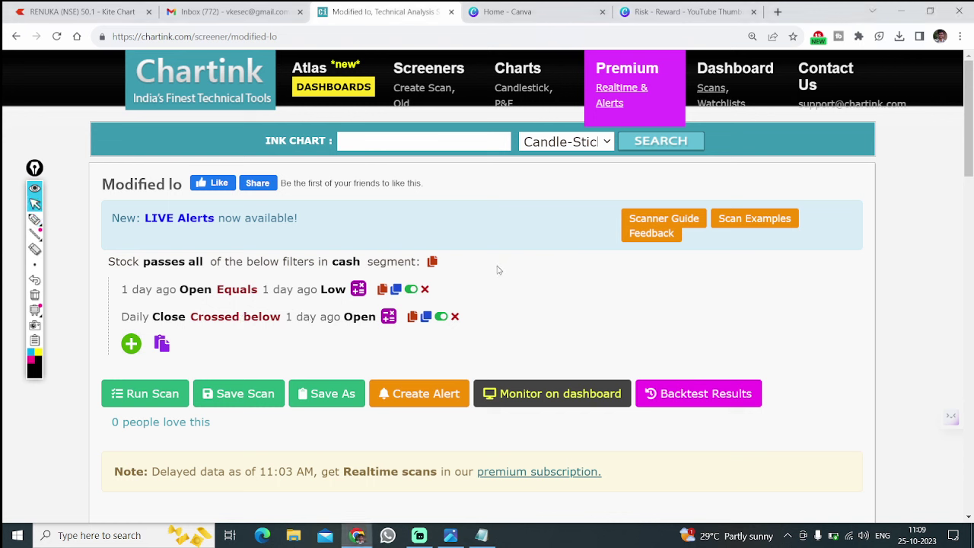
Return to the saved scans dashboard and open Modified OH Buy
{"action": "left_click", "coordinate": [715, 91]}
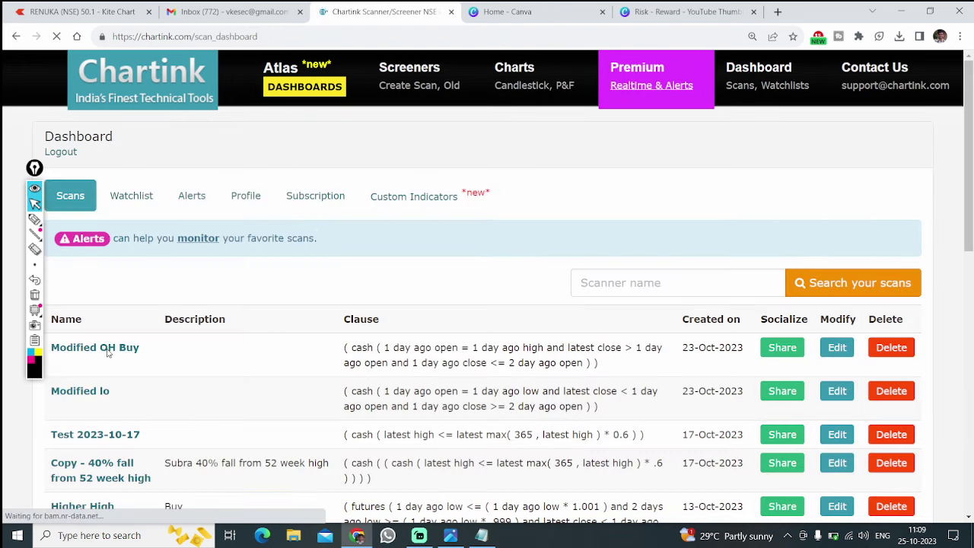
{"action": "left_click", "coordinate": [107, 348]}
{"action": "scroll", "coordinate": [609, 356], "scroll_direction": "down", "scroll_amount": 1}
Check the scan's market segment choices and keep it on cash
{"action": "scroll", "coordinate": [611, 359], "scroll_direction": "down", "scroll_amount": 5}
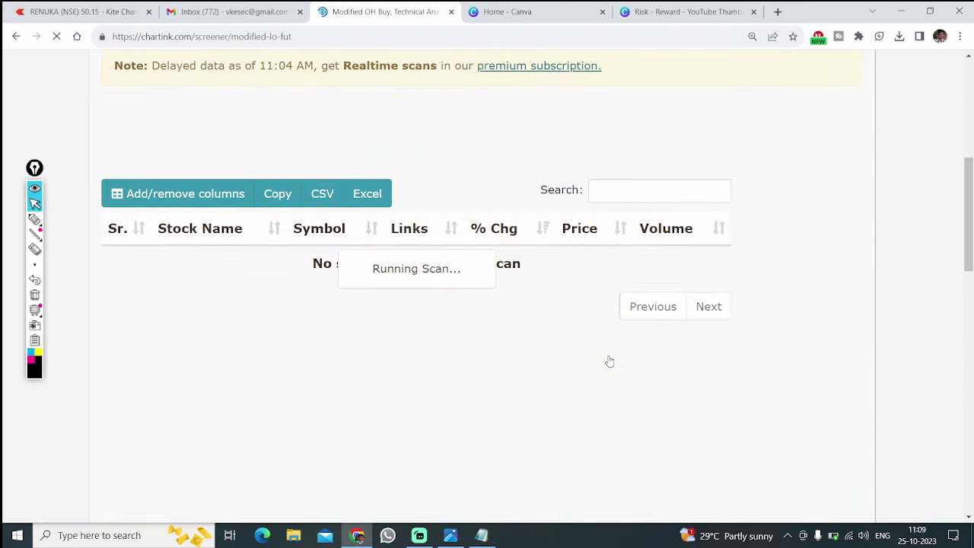
{"action": "scroll", "coordinate": [566, 358], "scroll_direction": "up", "scroll_amount": 4}
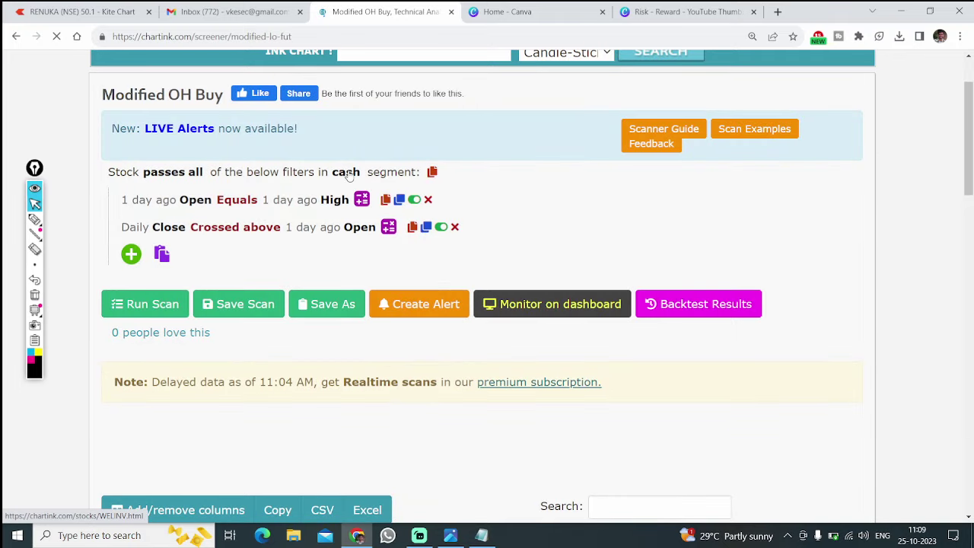
{"action": "left_click", "coordinate": [348, 173]}
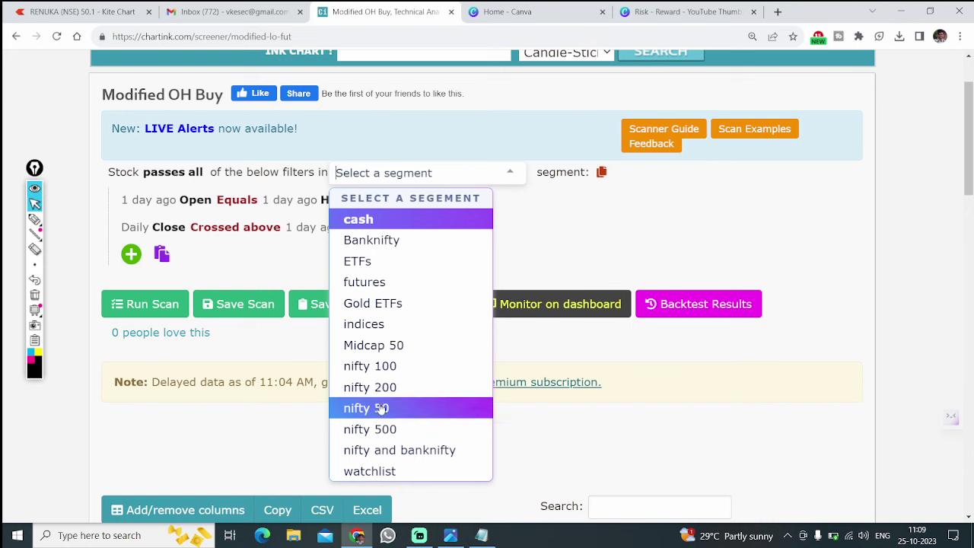
{"action": "left_click", "coordinate": [859, 311]}
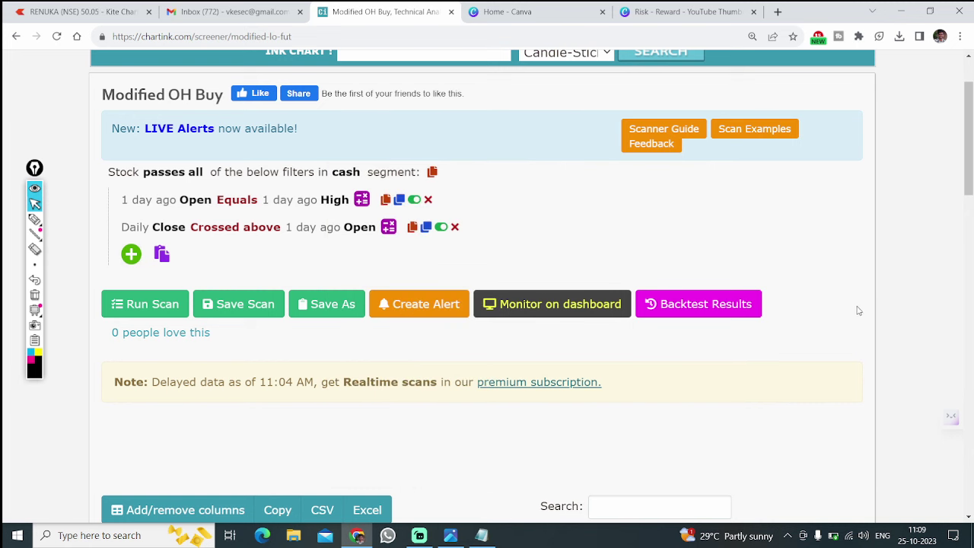
Sort the eight results by volume, highest first, and copy the top symbol CYBERTECH
{"action": "scroll", "coordinate": [845, 318], "scroll_direction": "down", "scroll_amount": 5}
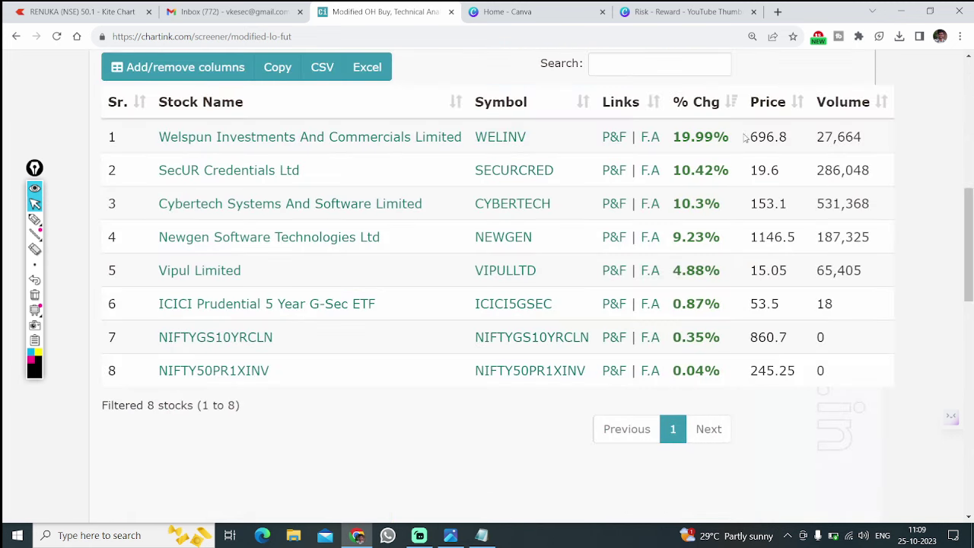
{"action": "left_click", "coordinate": [820, 117]}
{"action": "left_click", "coordinate": [819, 118]}
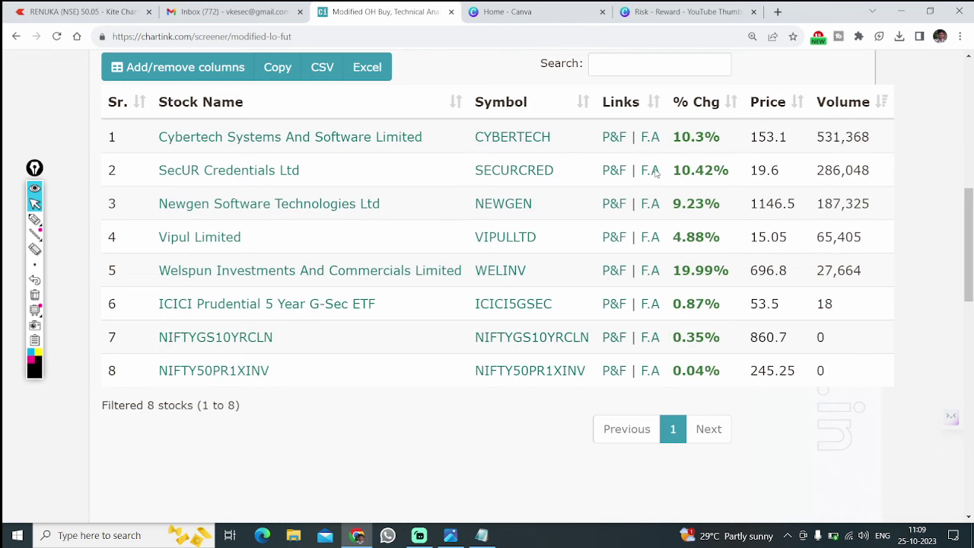
{"action": "left_click_drag", "start_coordinate": [839, 137], "coordinate": [814, 138]}
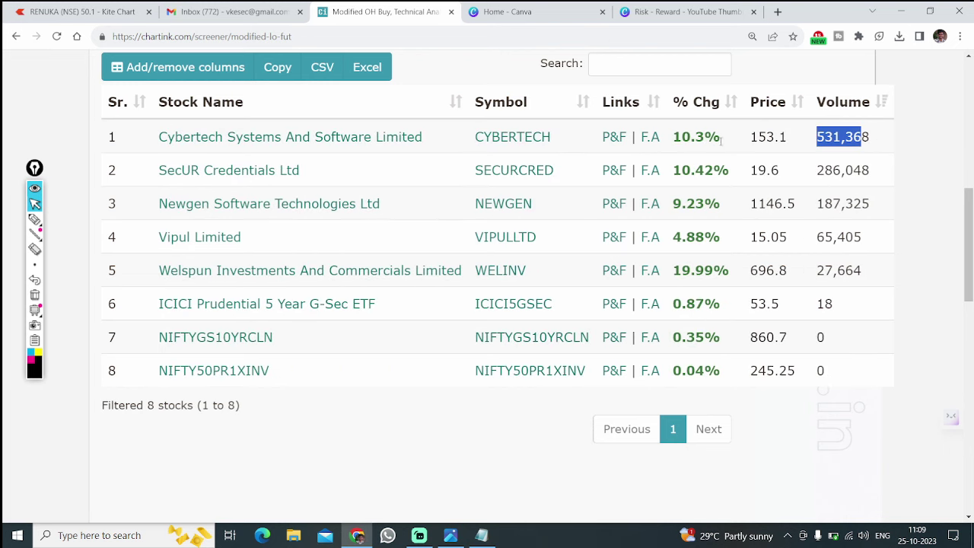
{"action": "left_click_drag", "start_coordinate": [561, 138], "coordinate": [457, 138]}
{"action": "key", "text": "ctrl+c"}
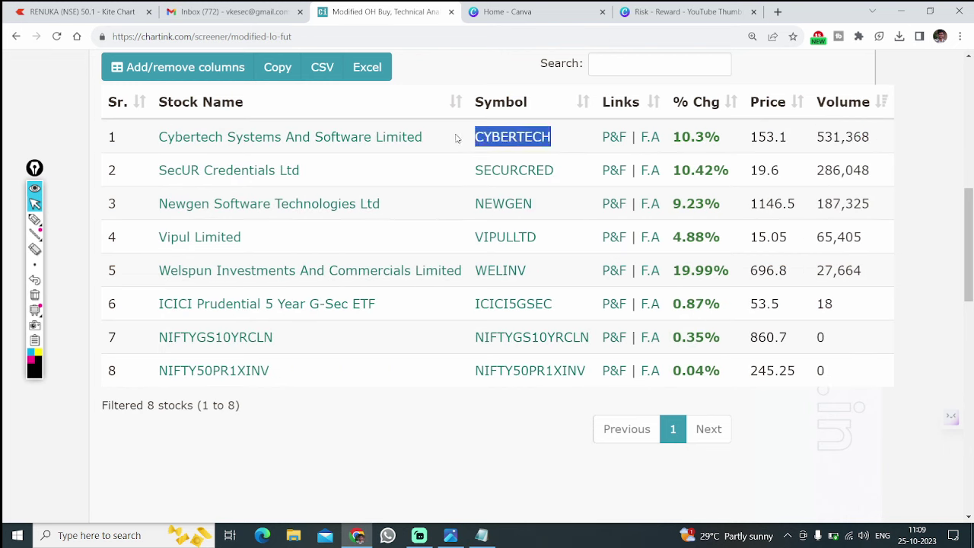
Load the CYBERTECH NSE chart in Kite and zoom in
{"action": "left_click", "coordinate": [113, 11]}
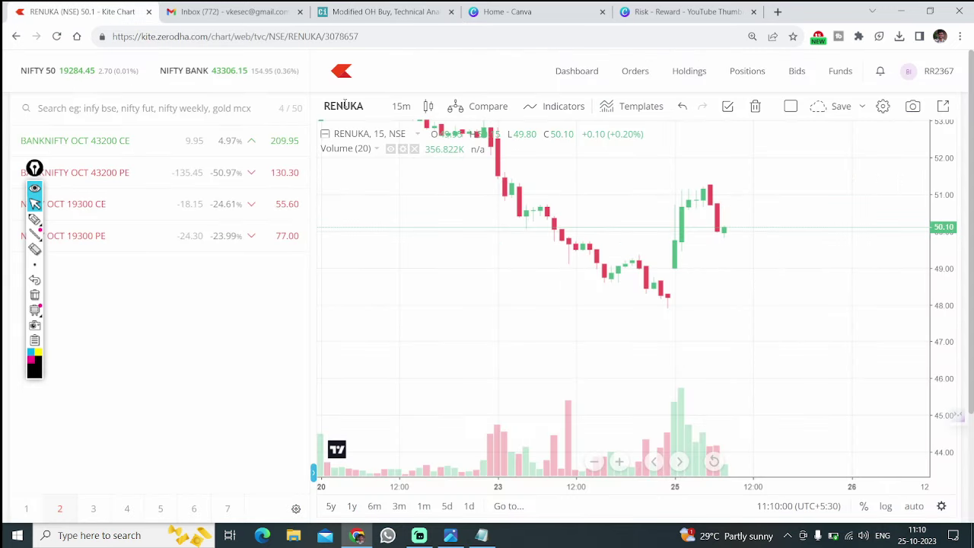
{"action": "left_click", "coordinate": [343, 105]}
{"action": "key", "text": "ctrl+v"}
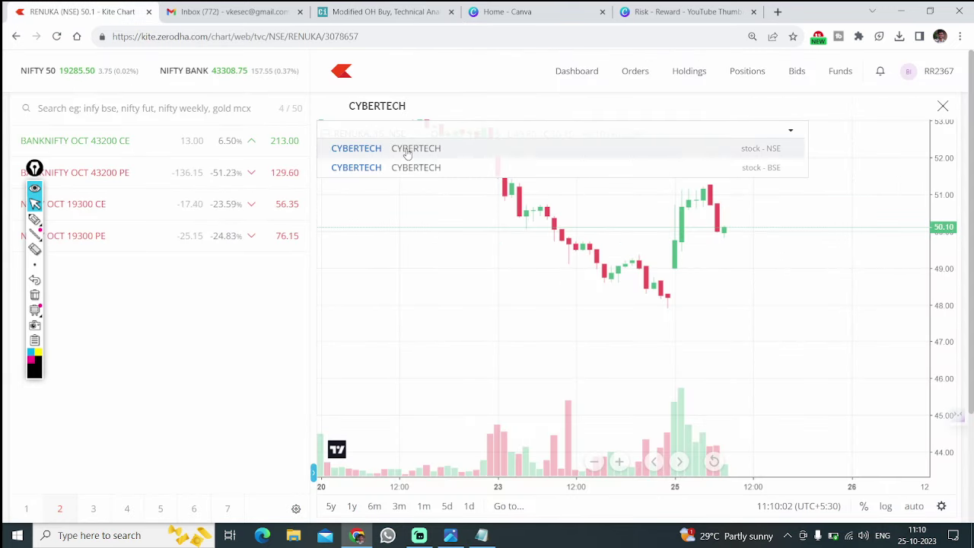
{"action": "left_click", "coordinate": [407, 149]}
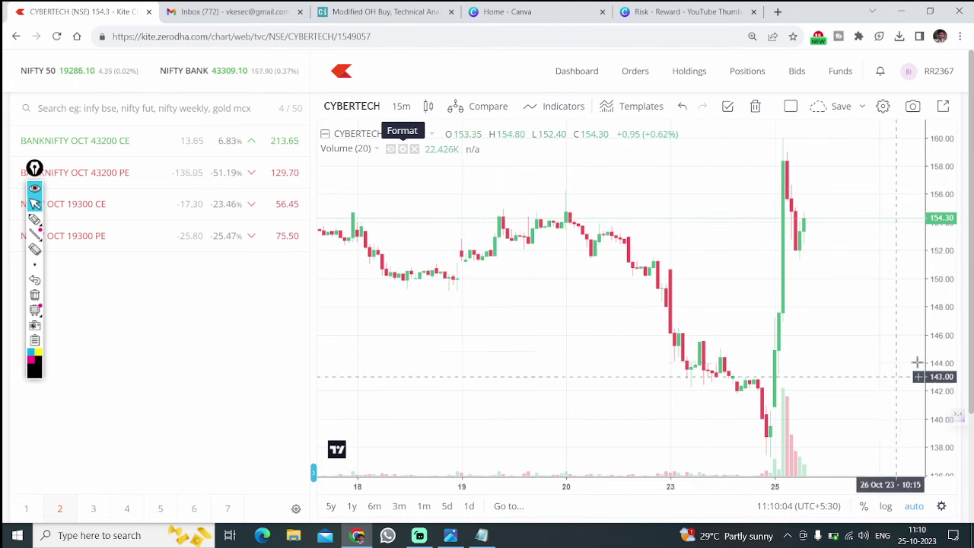
{"action": "scroll", "coordinate": [718, 369], "scroll_direction": "up", "scroll_amount": 5}
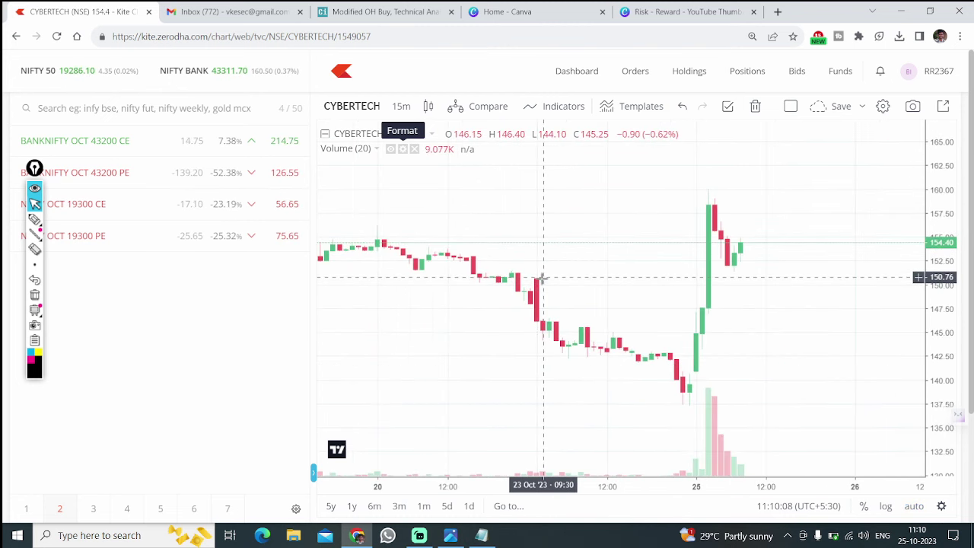
Draw CYBERTECH's opening level, drop to the 137.5 low, and rebound to the 160 high
{"action": "left_click", "coordinate": [35, 219]}
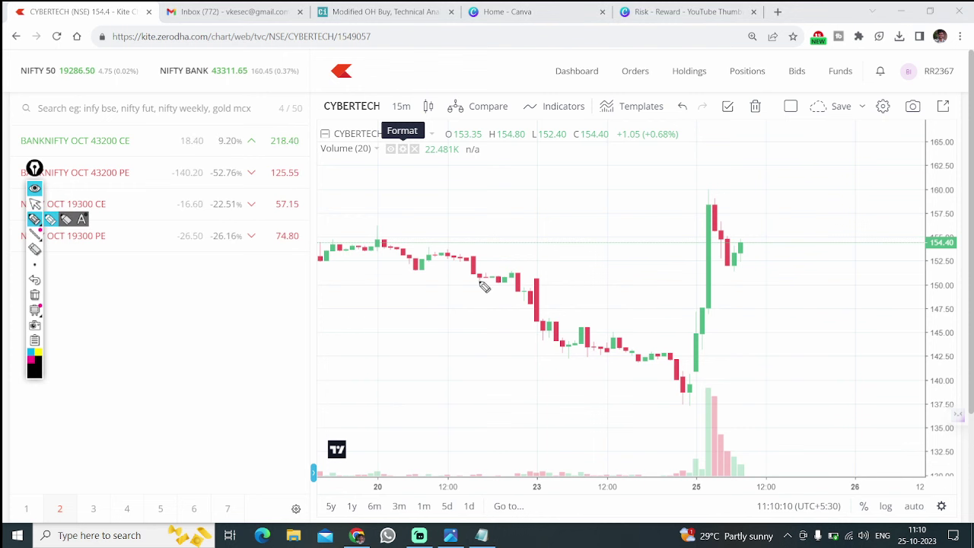
{"action": "left_click_drag", "start_coordinate": [536, 279], "coordinate": [812, 287]}
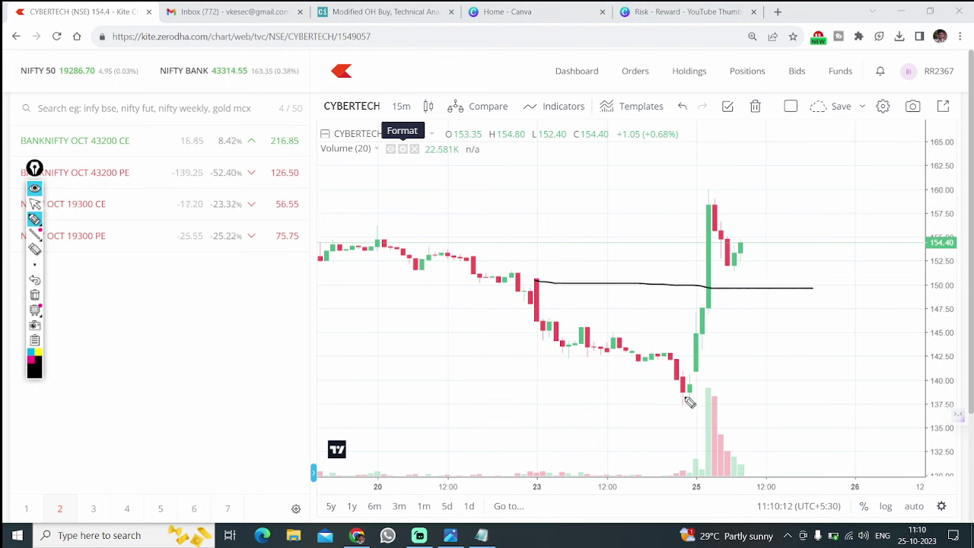
{"action": "left_click_drag", "start_coordinate": [683, 404], "coordinate": [548, 408]}
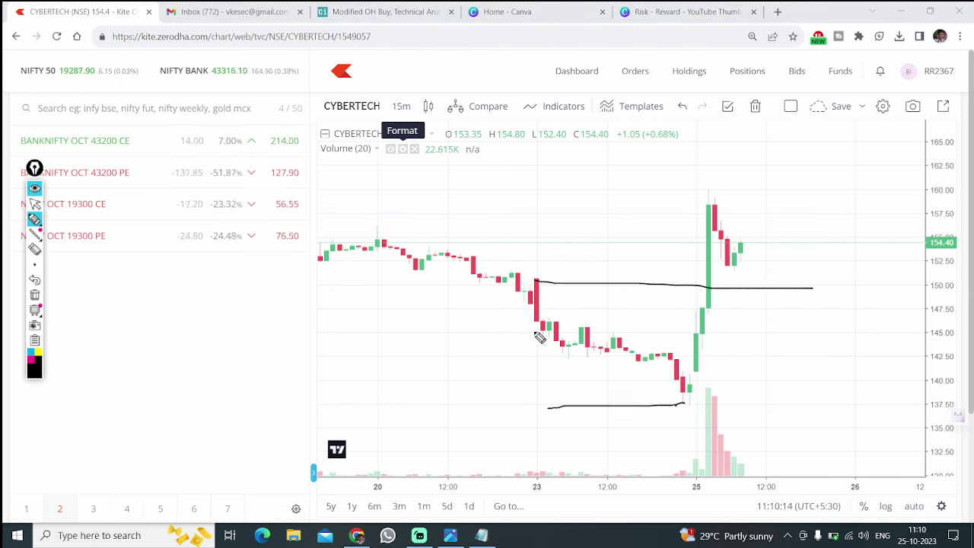
{"action": "mouse_move", "coordinate": [536, 332]}
{"action": "left_mouse_down"}
{"action": "mouse_move", "coordinate": [542, 415]}
{"action": "mouse_move", "coordinate": [574, 413]}
{"action": "left_mouse_up"}
{"action": "left_click_drag", "start_coordinate": [677, 397], "coordinate": [685, 411]}
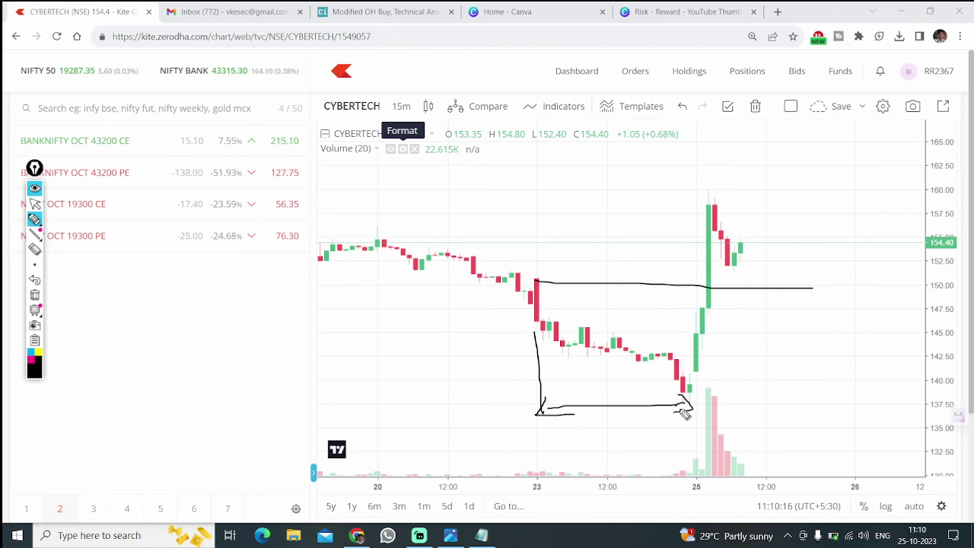
{"action": "mouse_move", "coordinate": [697, 370]}
{"action": "left_mouse_down"}
{"action": "mouse_move", "coordinate": [699, 383]}
{"action": "mouse_move", "coordinate": [707, 295]}
{"action": "mouse_move", "coordinate": [756, 289]}
{"action": "left_mouse_up"}
{"action": "mouse_move", "coordinate": [536, 280]}
{"action": "left_mouse_down"}
{"action": "mouse_move", "coordinate": [729, 297]}
{"action": "mouse_move", "coordinate": [717, 287]}
{"action": "mouse_move", "coordinate": [916, 293]}
{"action": "left_mouse_up"}
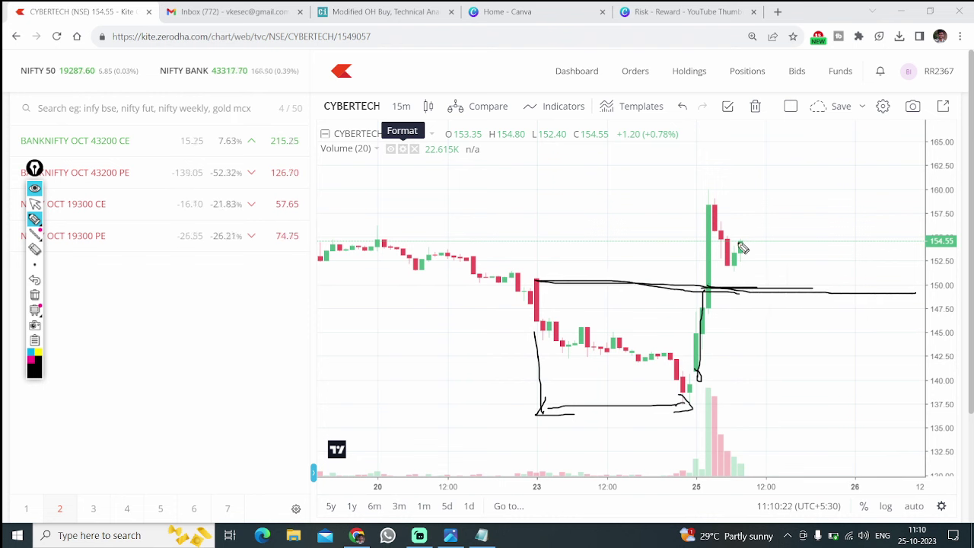
{"action": "left_click_drag", "start_coordinate": [702, 200], "coordinate": [819, 206]}
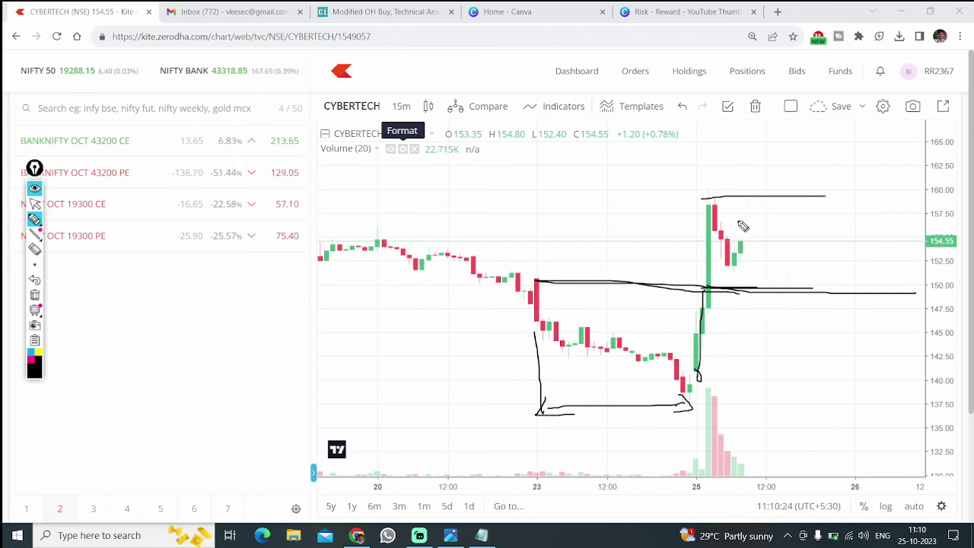
{"action": "key", "text": "Escape"}
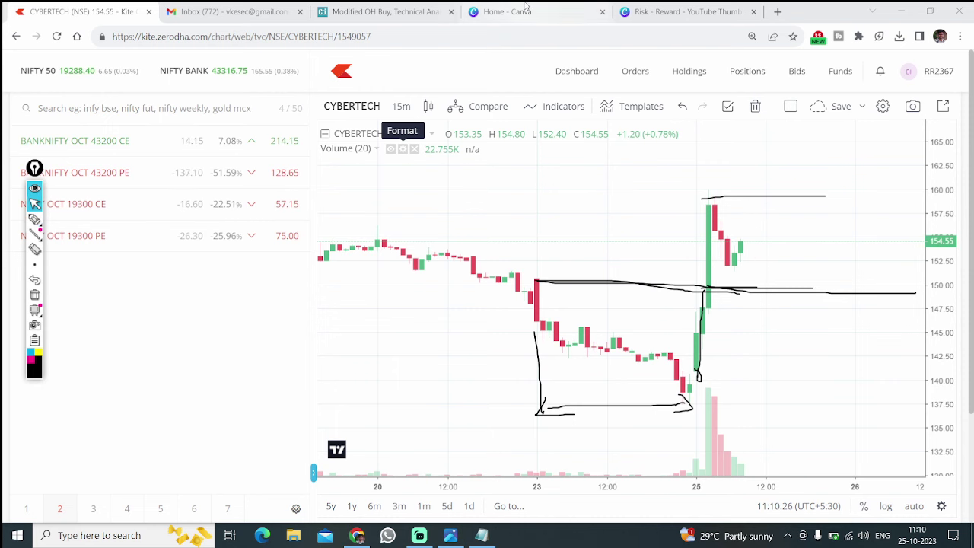
{"action": "left_click", "coordinate": [385, 9]}
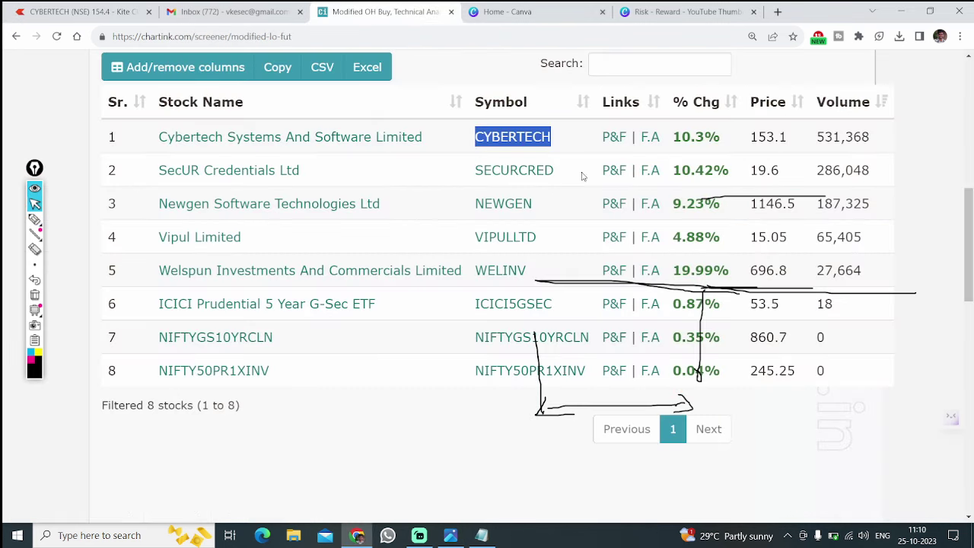
Copy the SECURCRED symbol from Chartink and clear the old drawings off the CYBERTECH chart
{"action": "left_click_drag", "start_coordinate": [582, 176], "coordinate": [464, 171]}
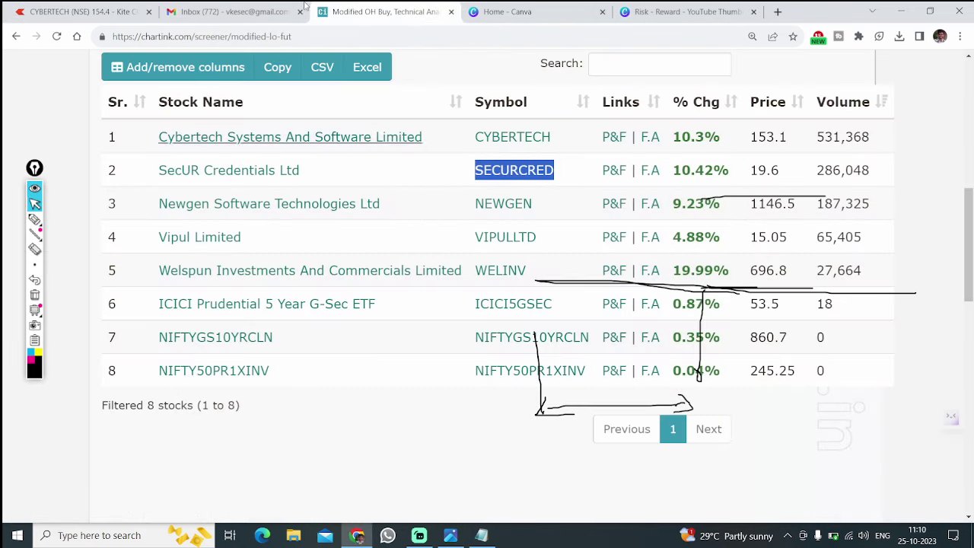
{"action": "left_click", "coordinate": [83, 12]}
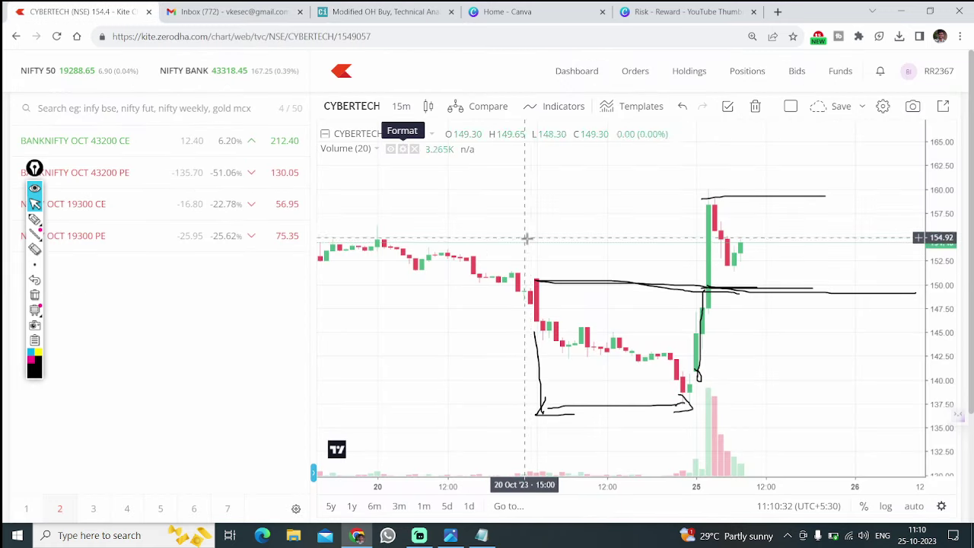
{"action": "key", "text": "ctrl+shift+c"}
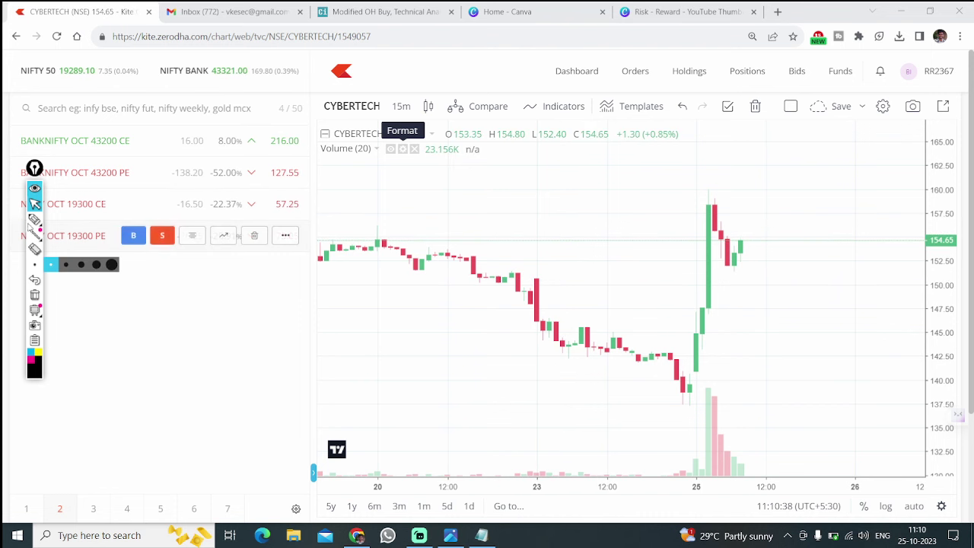
Draw a horizontal line at the 150 level and circle the dip below it with the pen
{"action": "left_click", "coordinate": [34, 219]}
{"action": "left_click_drag", "start_coordinate": [536, 280], "coordinate": [832, 281]}
{"action": "mouse_move", "coordinate": [593, 261]}
{"action": "left_mouse_down"}
{"action": "mouse_move", "coordinate": [593, 401]}
{"action": "mouse_move", "coordinate": [576, 266]}
{"action": "mouse_move", "coordinate": [800, 283]}
{"action": "left_mouse_up"}
{"action": "left_click", "coordinate": [35, 203]}
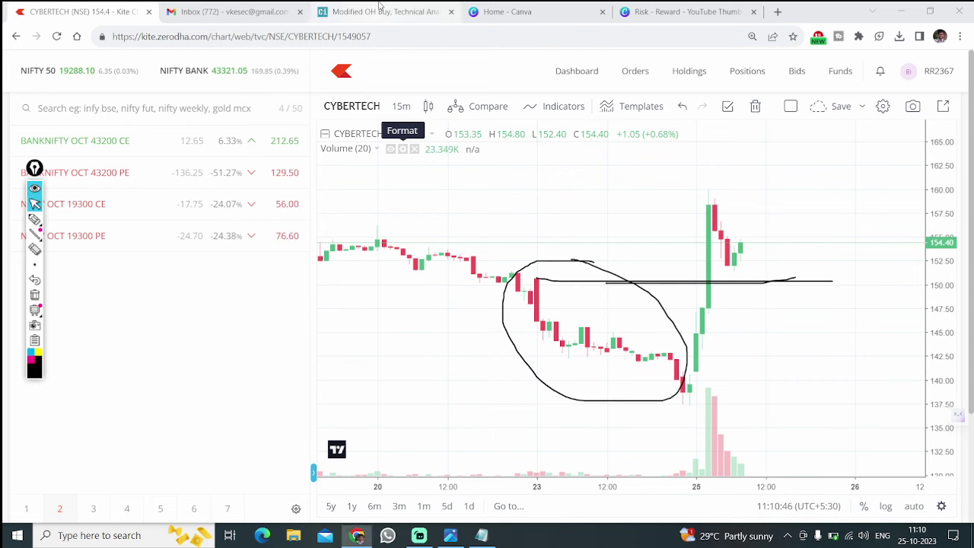
Go back to the Modified OH Buy scan page and scroll up toward its filters
{"action": "left_click", "coordinate": [384, 12]}
{"action": "scroll", "coordinate": [221, 260], "scroll_direction": "up", "scroll_amount": 5}
{"action": "scroll", "coordinate": [221, 260], "scroll_direction": "up", "scroll_amount": 2}
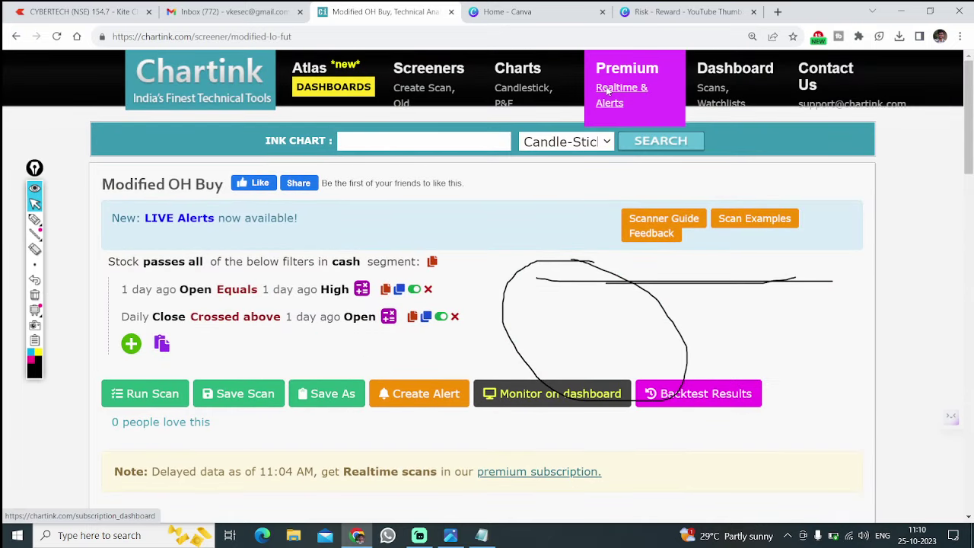
Scroll down past the Open-equals-High and close-above-open filters toward the results table
{"action": "scroll", "coordinate": [331, 365], "scroll_direction": "down", "scroll_amount": 7}
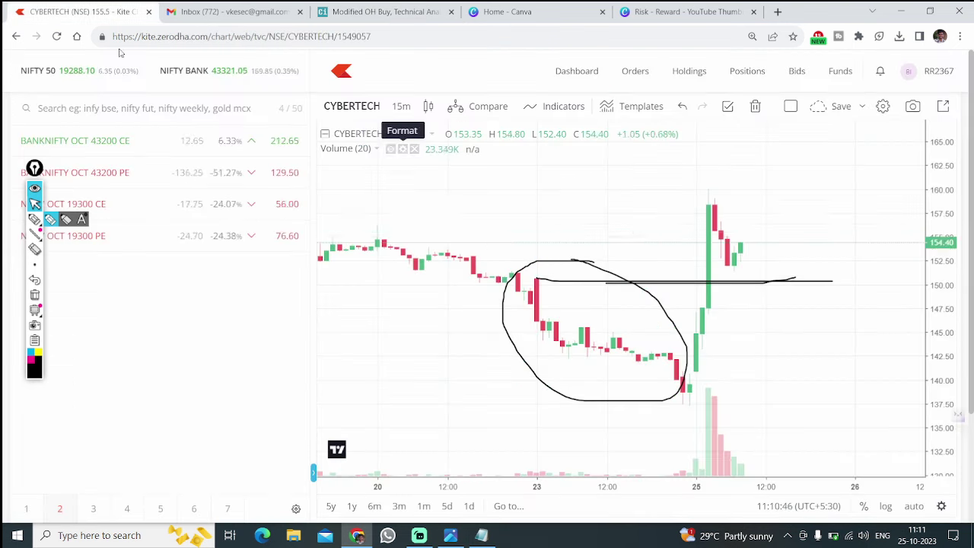
Load the SECURCRED chart in Kite by pasting the copied symbol and picking the suggestion
{"action": "left_click", "coordinate": [83, 11]}
{"action": "key", "text": "ctrl+v"}
{"action": "left_click", "coordinate": [413, 148]}
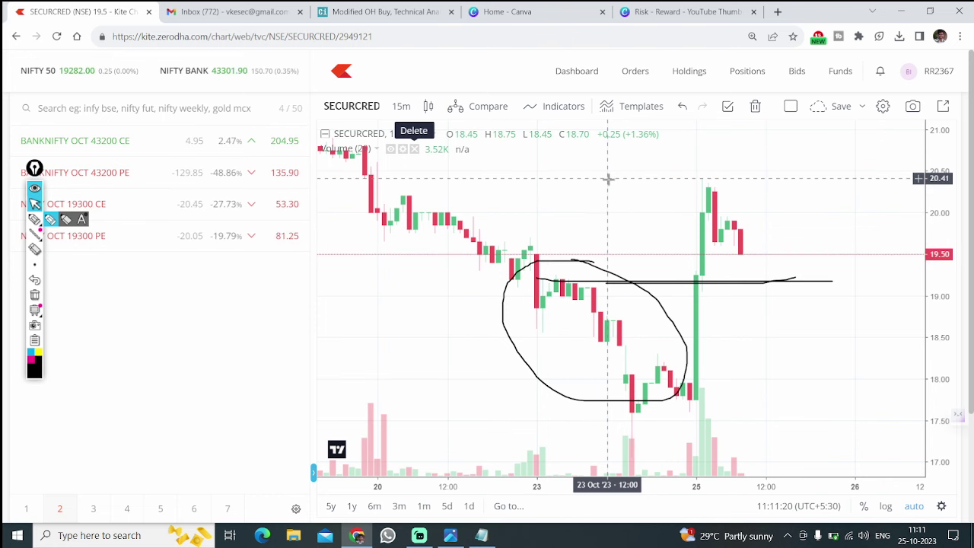
Copy NEWGEN from the Chartink scan results and load its 15-minute chart in Kite
{"action": "left_click", "coordinate": [687, 8]}
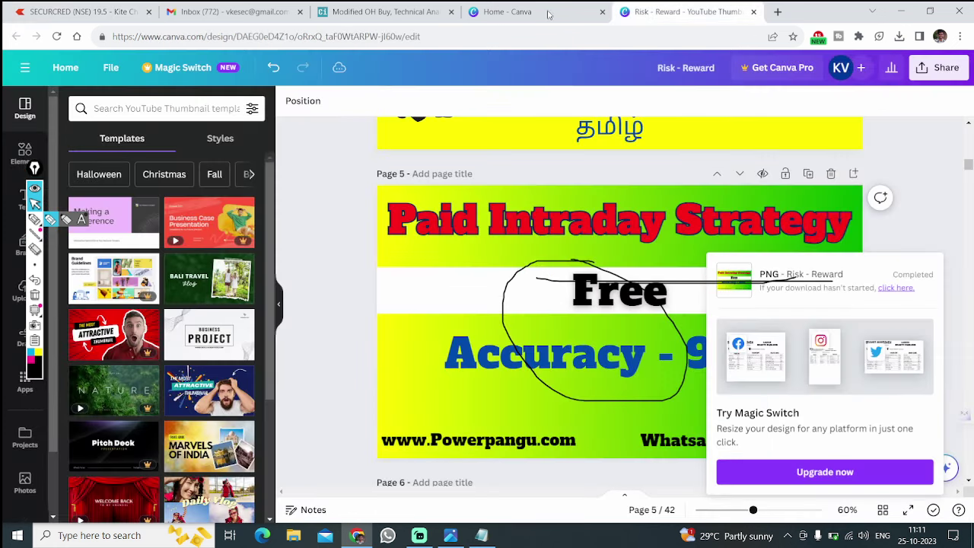
{"action": "left_click", "coordinate": [401, 9]}
{"action": "left_click_drag", "start_coordinate": [541, 300], "coordinate": [458, 301]}
{"action": "left_click", "coordinate": [114, 11]}
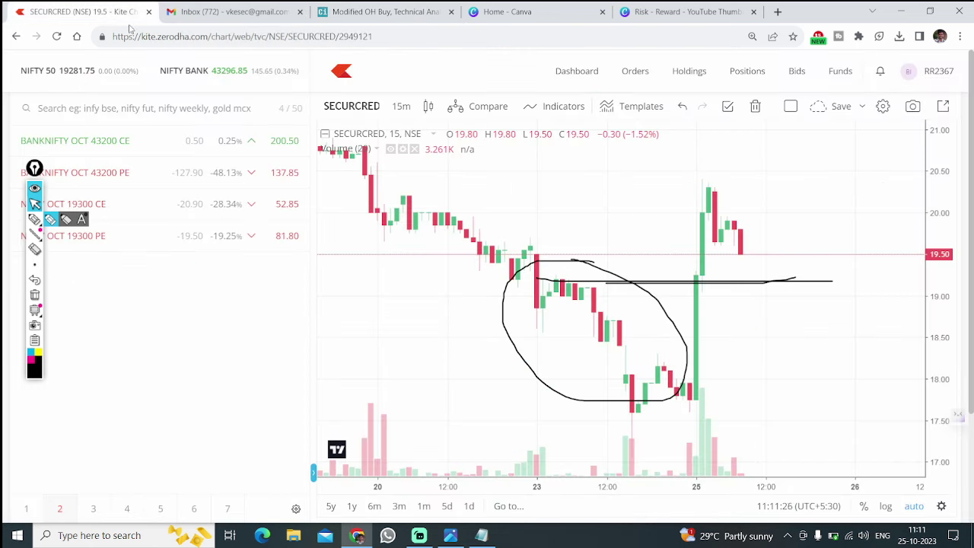
{"action": "key", "text": "ctrl+v"}
{"action": "key", "text": "Return"}
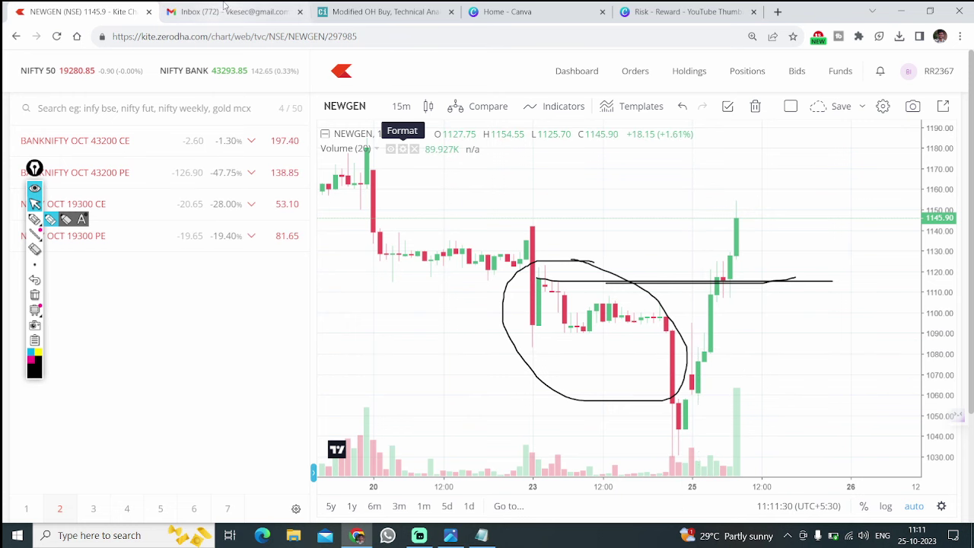
{"action": "left_click", "coordinate": [390, 9]}
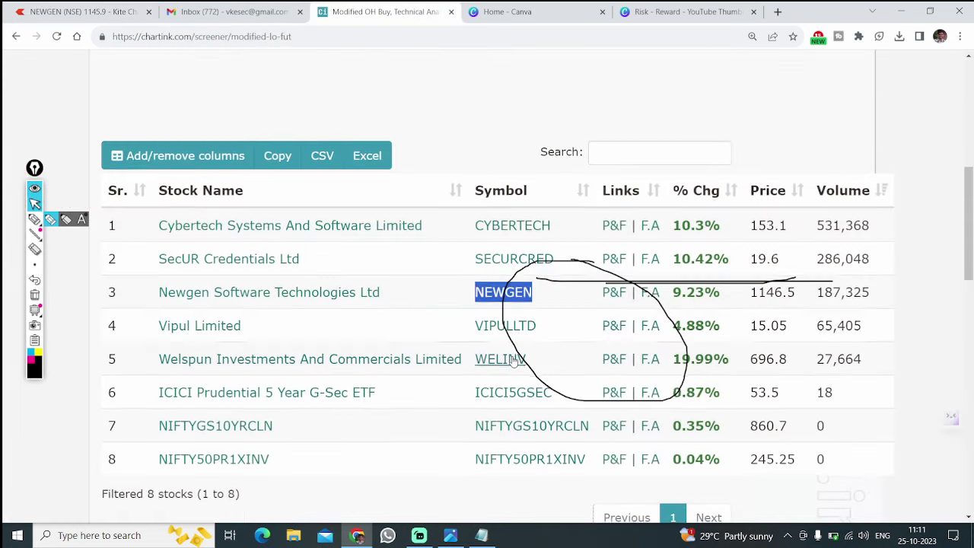
Show the stocks found on 25-10-2023 in the backtest history and clear the circle and line
{"action": "scroll", "coordinate": [706, 373], "scroll_direction": "down", "scroll_amount": 9}
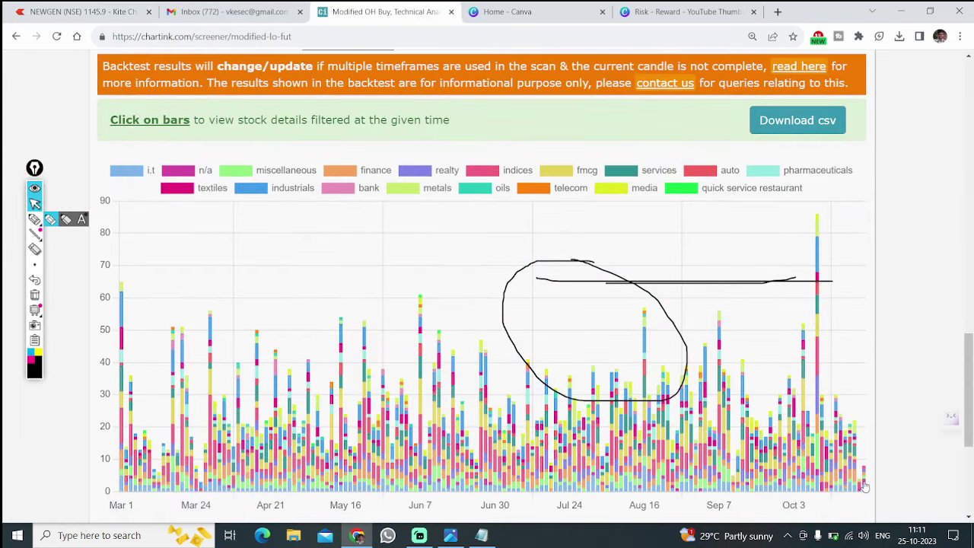
{"action": "left_click", "coordinate": [863, 485]}
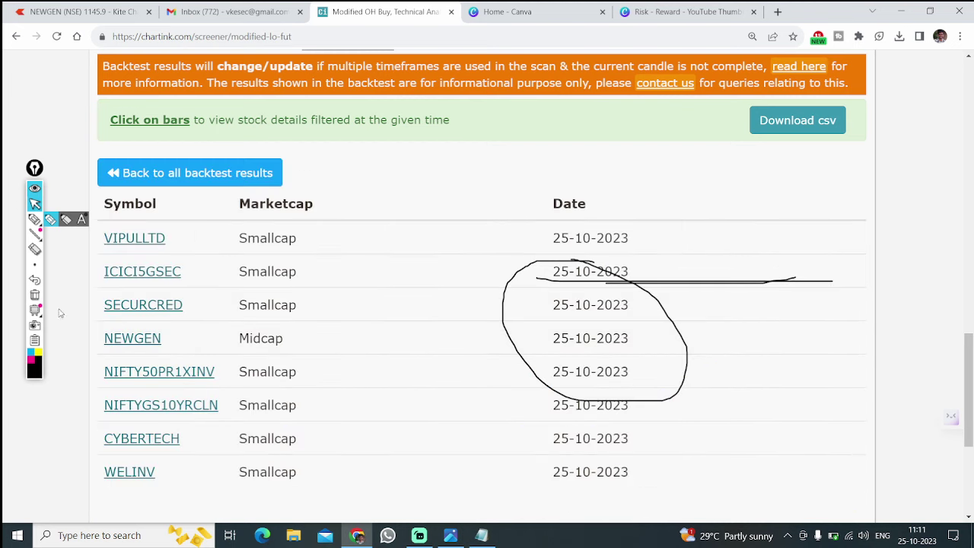
{"action": "left_click", "coordinate": [34, 295]}
{"action": "scroll", "coordinate": [486, 375], "scroll_direction": "down", "scroll_amount": 4}
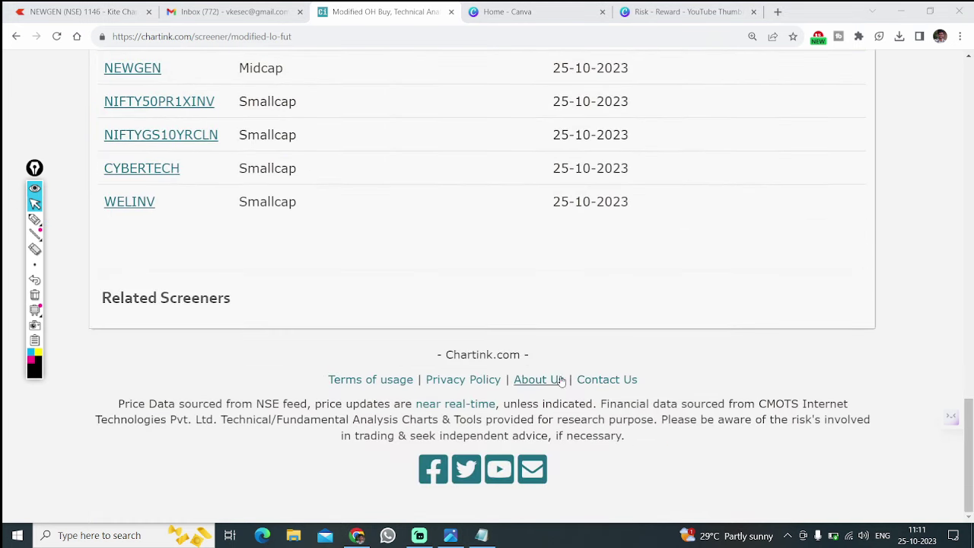
{"action": "scroll", "coordinate": [532, 377], "scroll_direction": "up", "scroll_amount": 6}
{"action": "scroll", "coordinate": [247, 286], "scroll_direction": "down", "scroll_amount": 3}
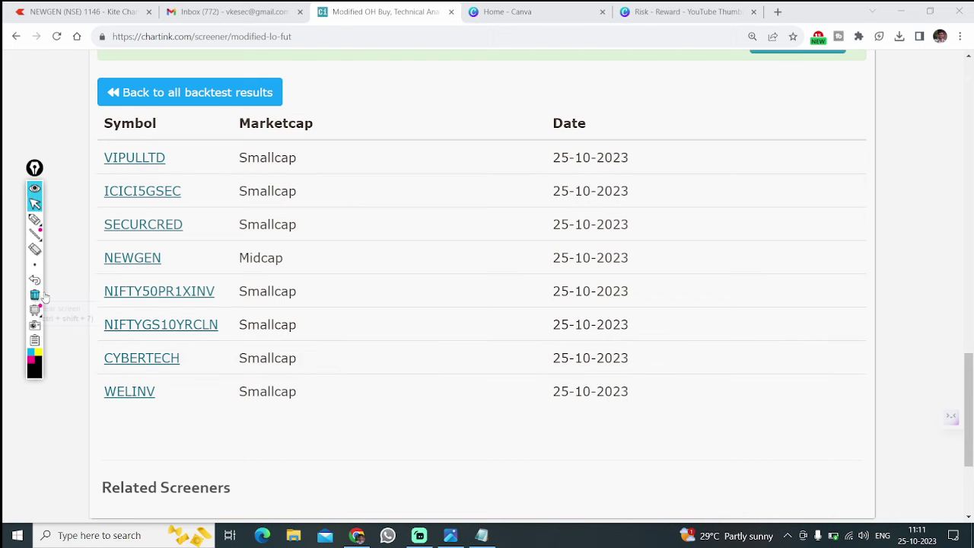
{"action": "scroll", "coordinate": [614, 381], "scroll_direction": "up", "scroll_amount": 5}
{"action": "scroll", "coordinate": [380, 365], "scroll_direction": "down", "scroll_amount": 3}
Return to all backtest results, then zoom out on the NEWGEN chart in Kite
{"action": "left_click", "coordinate": [222, 350]}
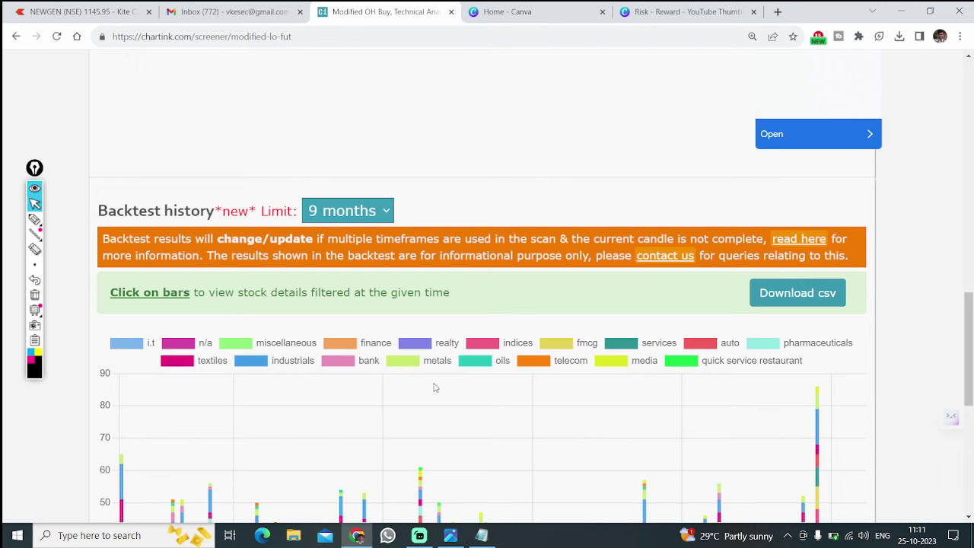
{"action": "left_click", "coordinate": [122, 6]}
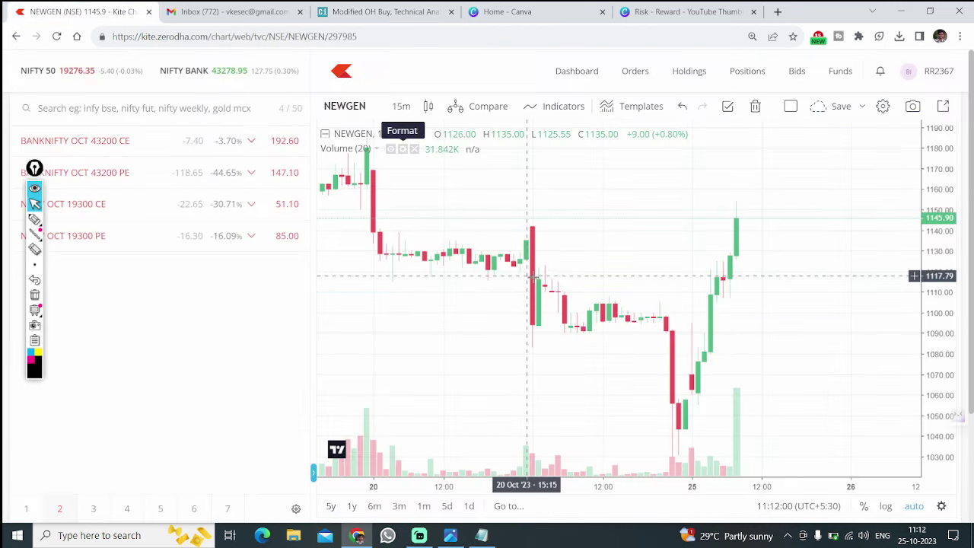
{"action": "scroll", "coordinate": [526, 276], "scroll_direction": "down", "scroll_amount": 5}
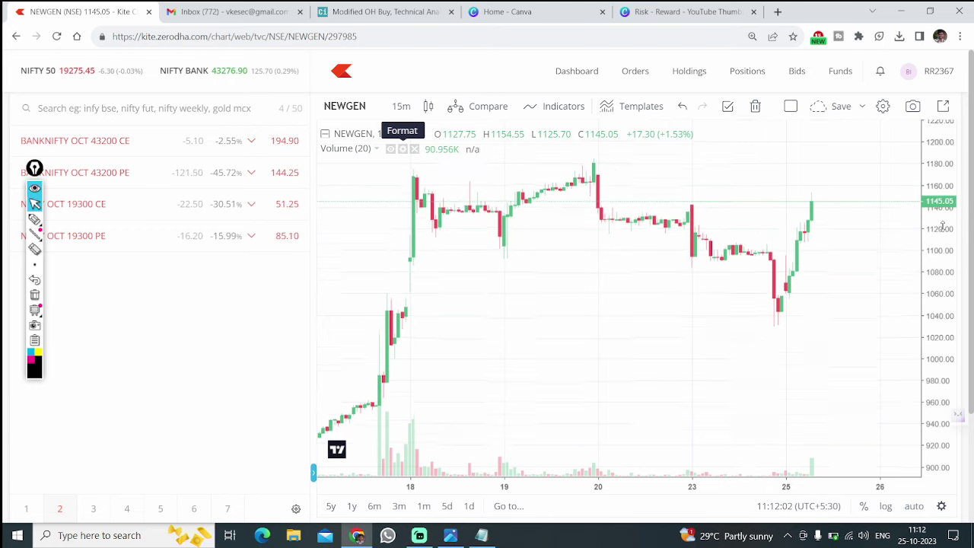
Load powerpangu.com in a new tab and open its Premium Courses page
{"action": "left_click", "coordinate": [777, 11]}
{"action": "type", "text": "POwerpangu.com"}
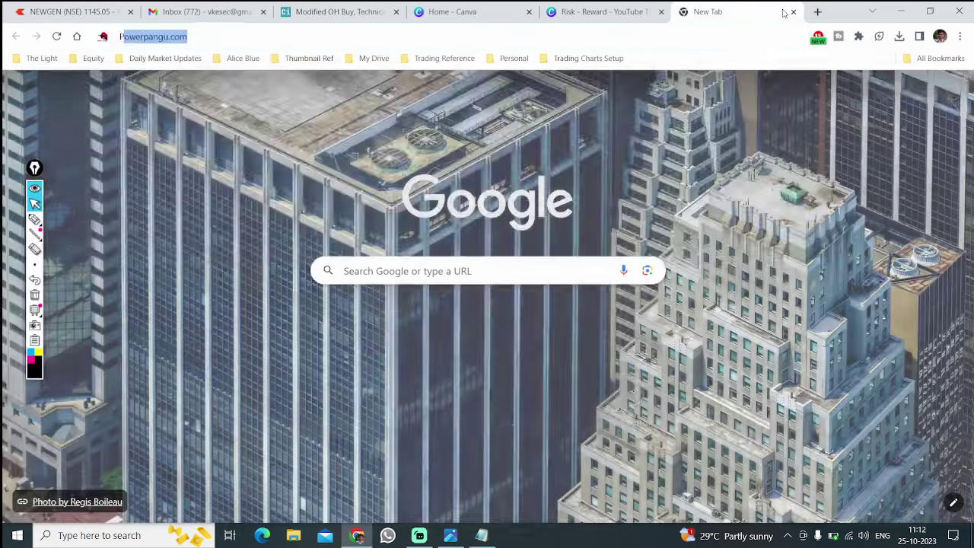
{"action": "key", "text": "Return"}
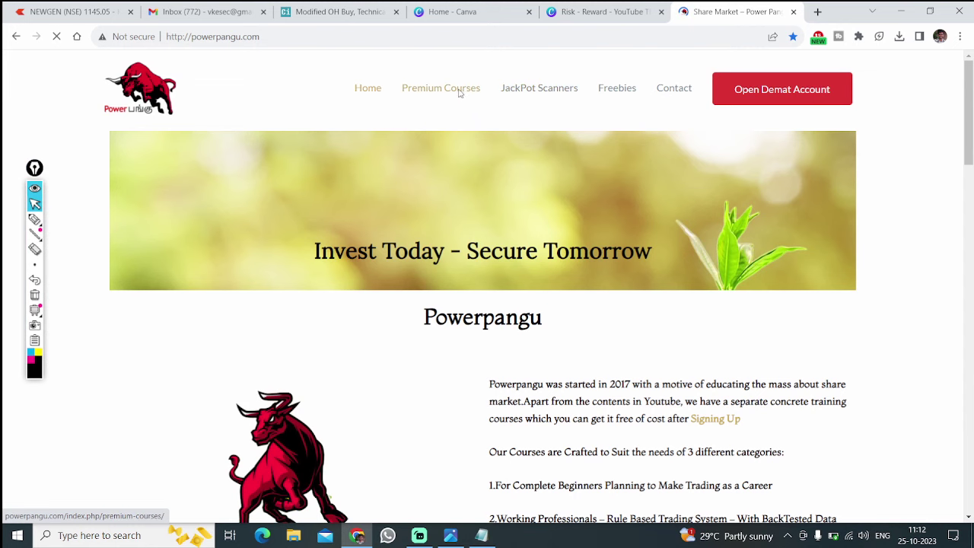
{"action": "left_click", "coordinate": [459, 92]}
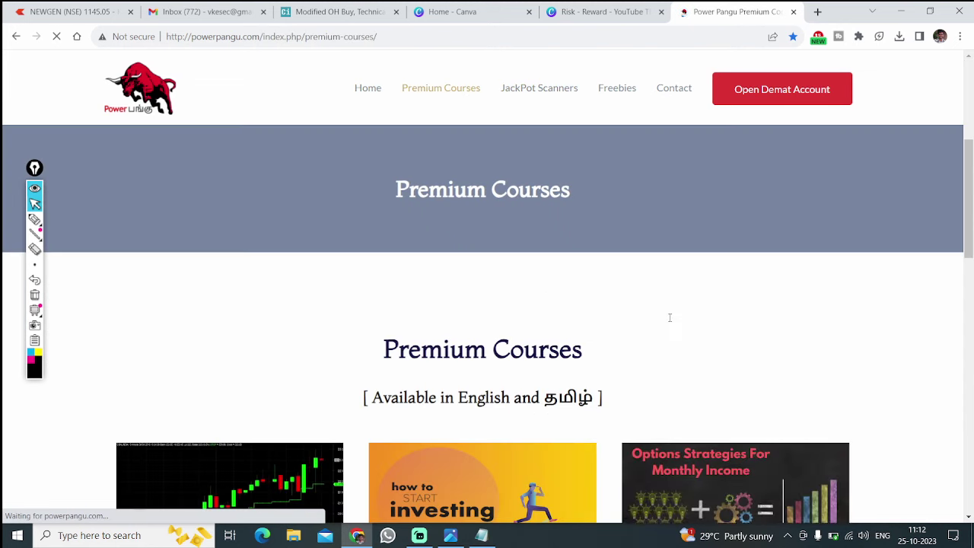
Dismiss the Summarize popup and scroll through the course prices to the footer, selecting the WhatsApp contact number
{"action": "scroll", "coordinate": [670, 318], "scroll_direction": "down", "scroll_amount": 8}
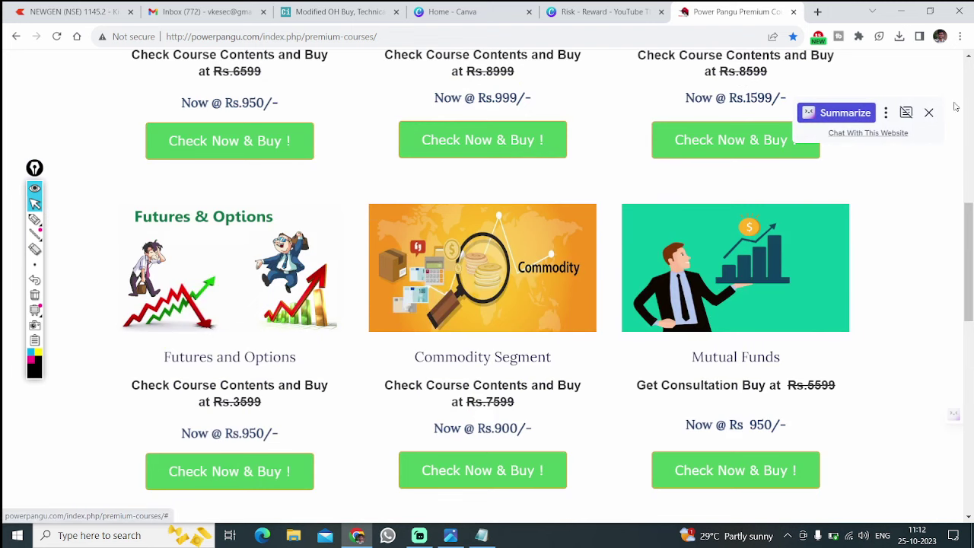
{"action": "left_click", "coordinate": [928, 112]}
{"action": "scroll", "coordinate": [809, 331], "scroll_direction": "down", "scroll_amount": 4}
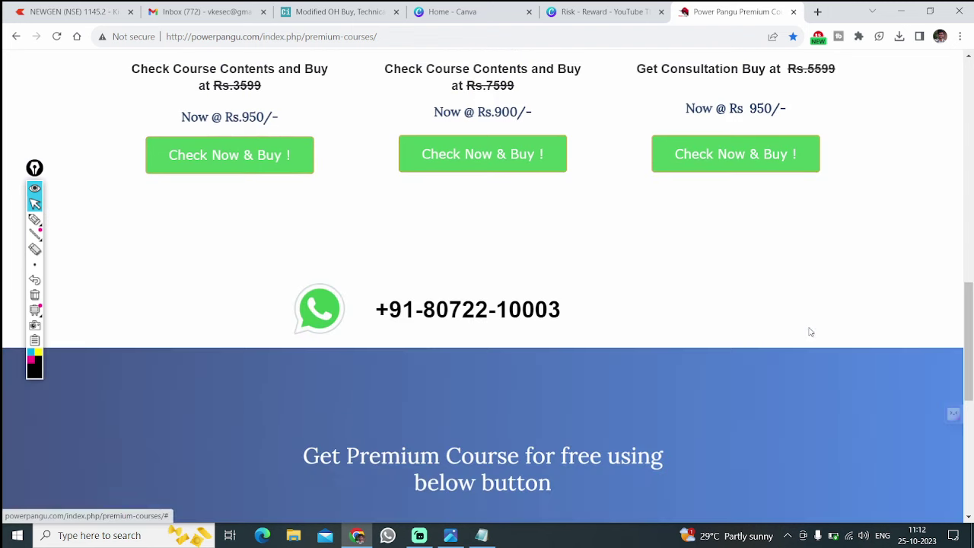
{"action": "triple_click", "coordinate": [460, 302]}
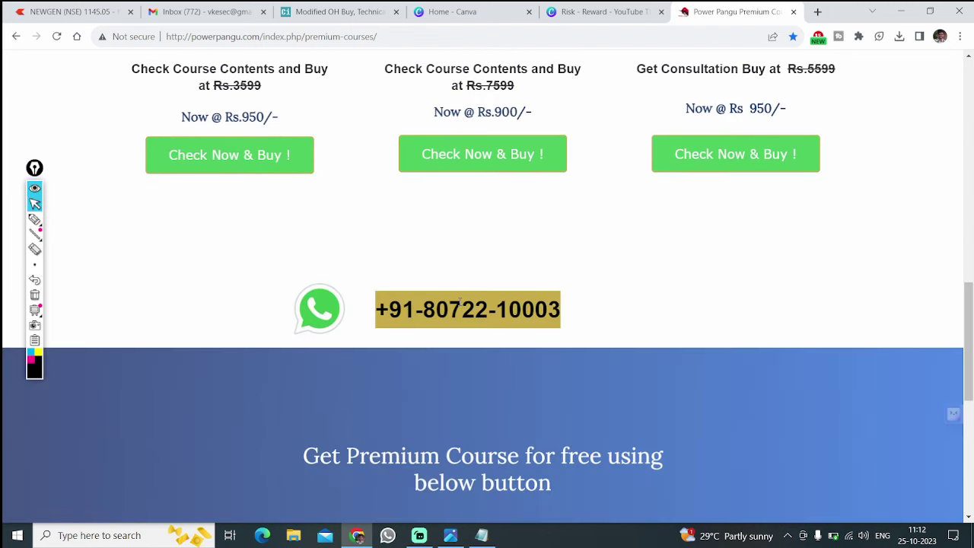
{"action": "scroll", "coordinate": [543, 361], "scroll_direction": "down", "scroll_amount": 6}
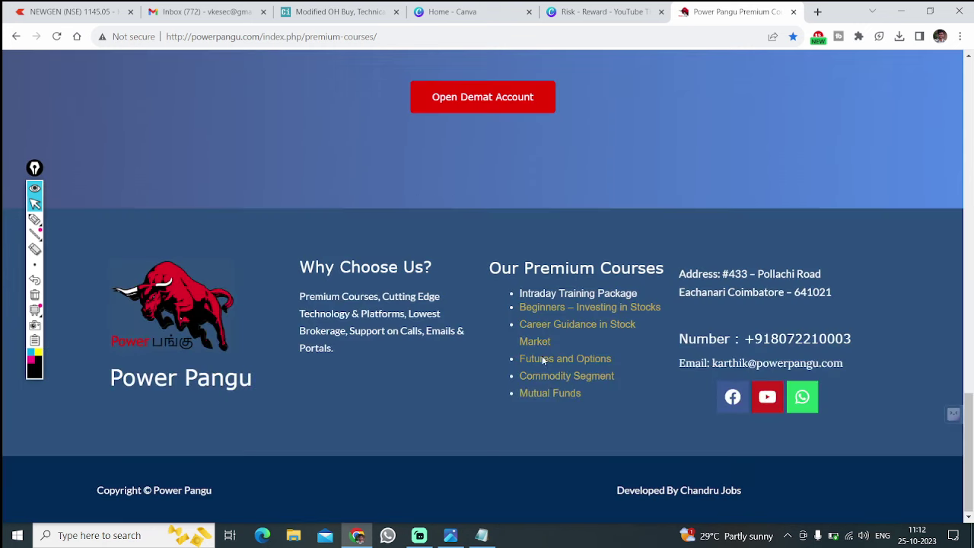